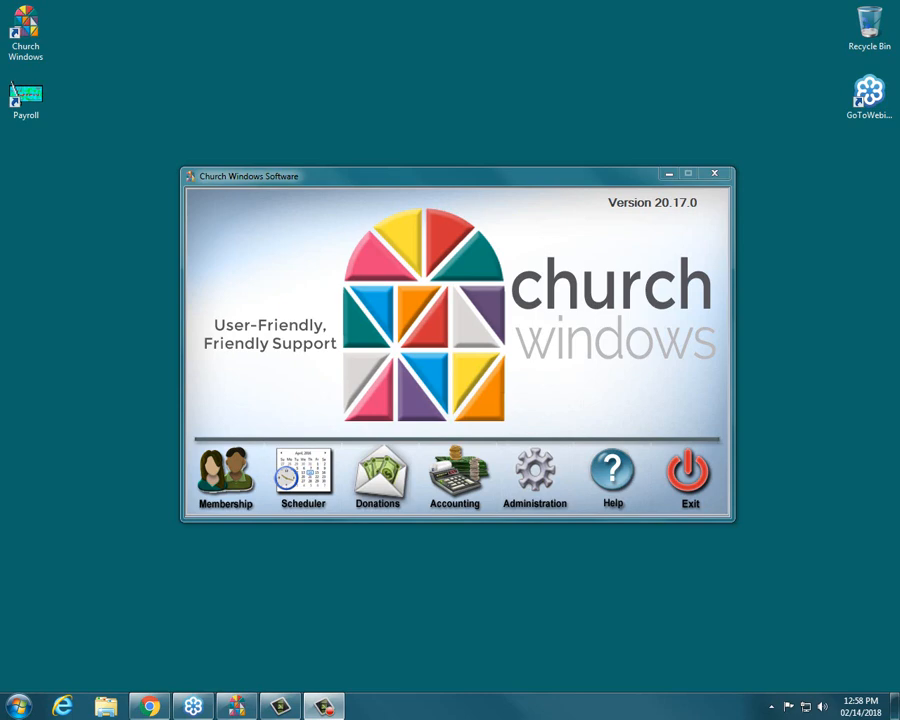
# Step: Open the Training Workbooks page on the Church Windows website, browse the Membership workbook listings, and close the browser
pyautogui.click(160, 708)
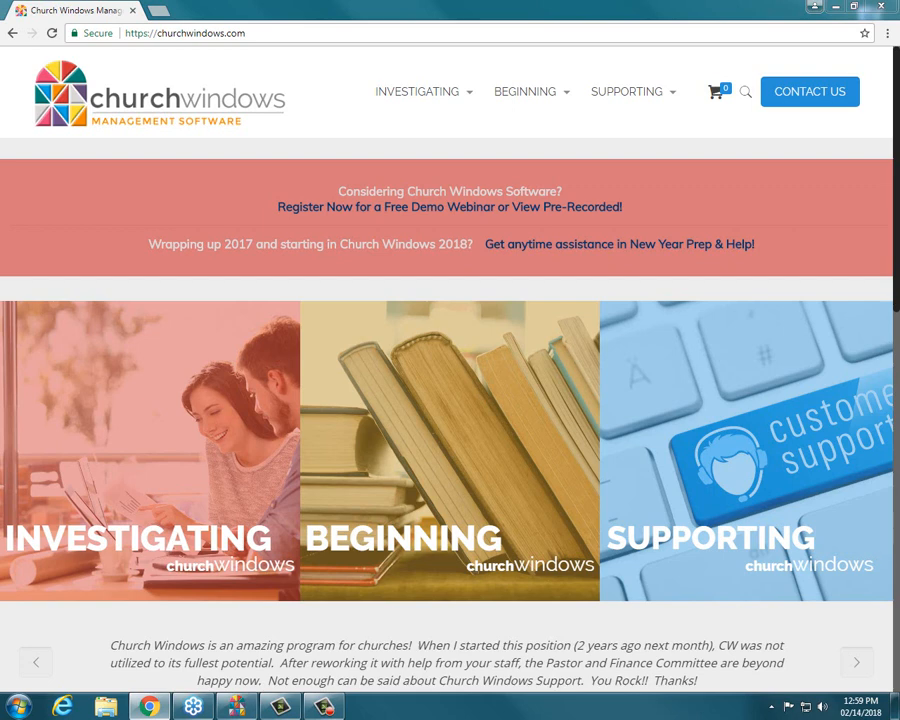
pyautogui.moveTo(558, 97)
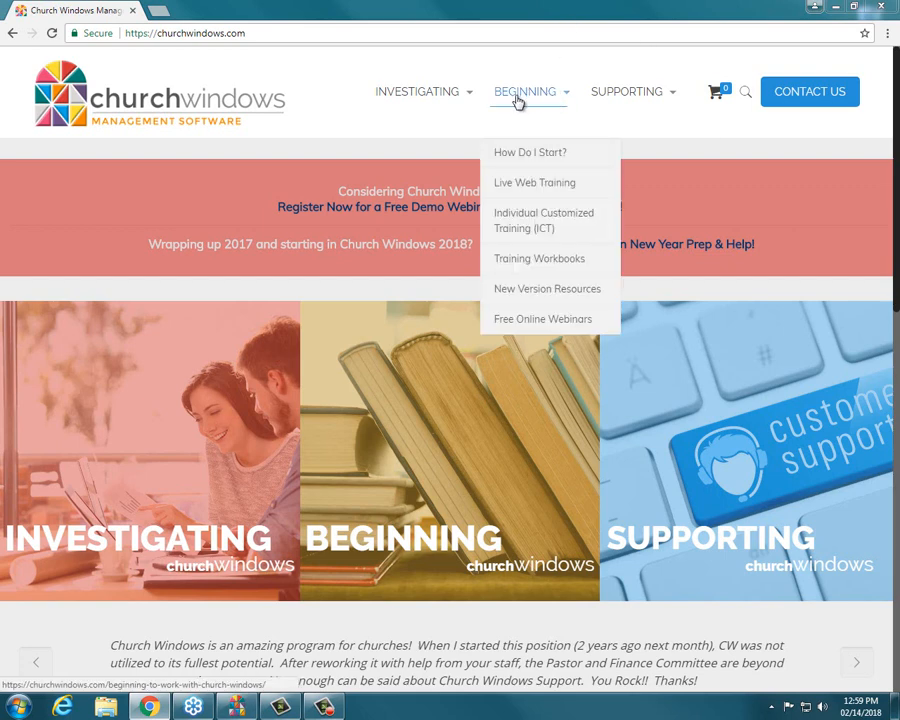
pyautogui.click(553, 262)
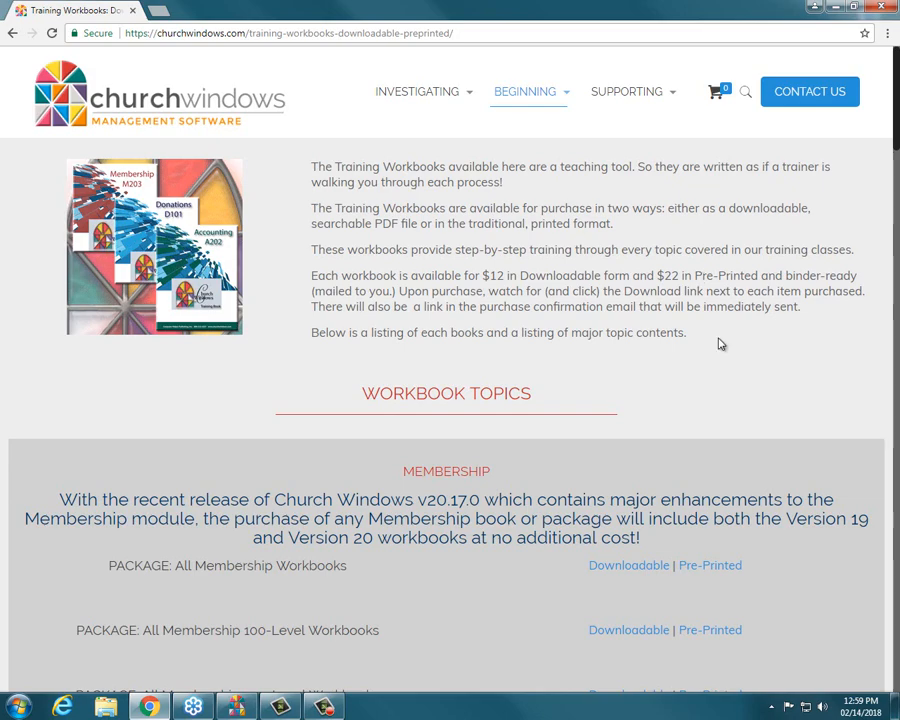
pyautogui.scroll(-4, 718, 344)
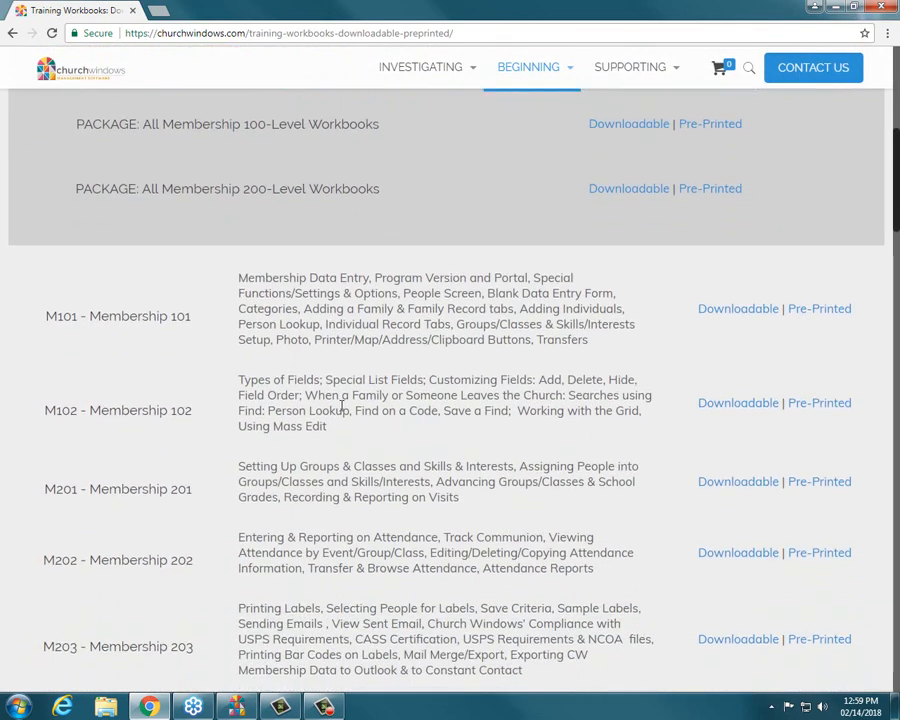
pyautogui.scroll(-1, 342, 425)
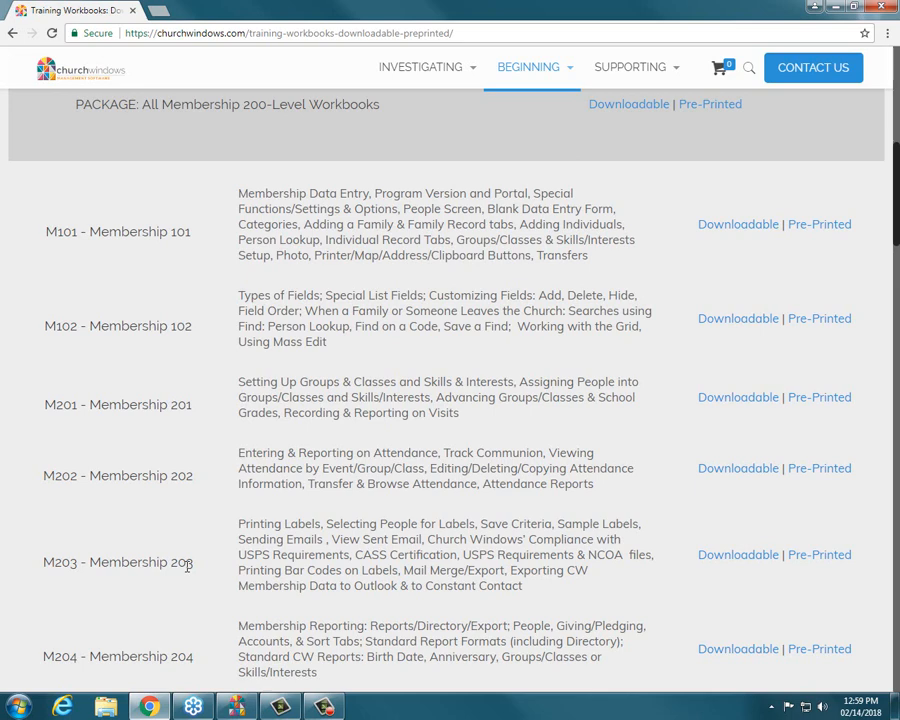
pyautogui.click(880, 7)
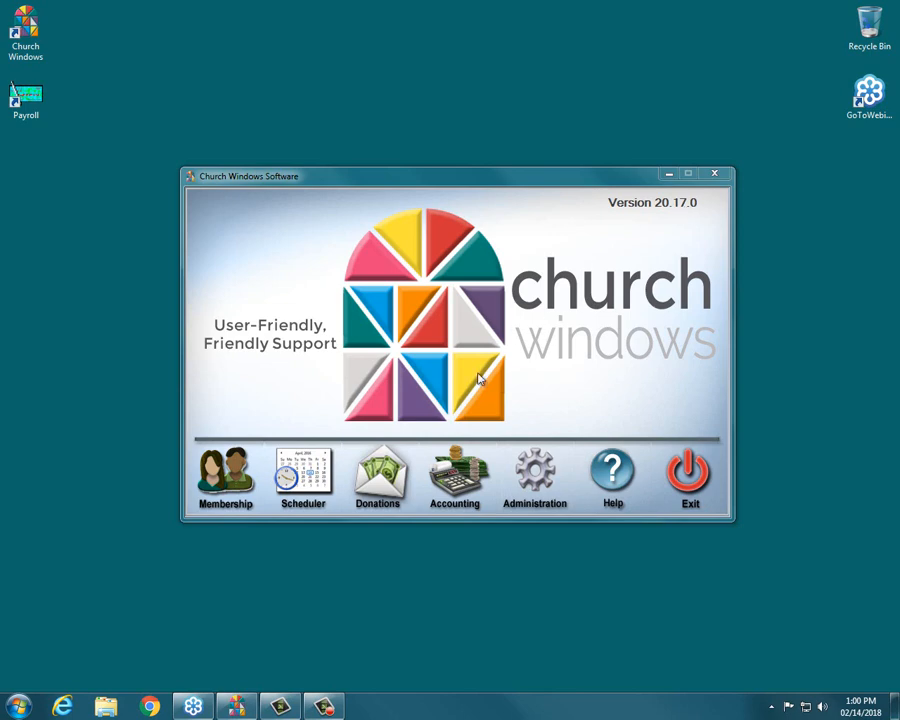
# Step: Open the Membership module and start the Labels people-selection dialog
pyautogui.click(245, 474)
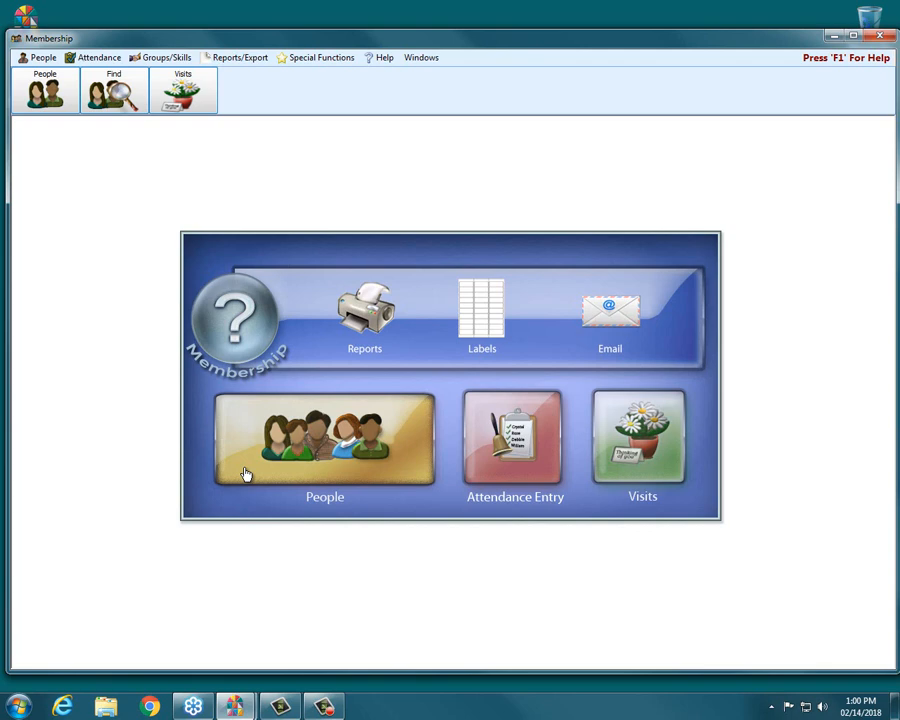
pyautogui.click(487, 310)
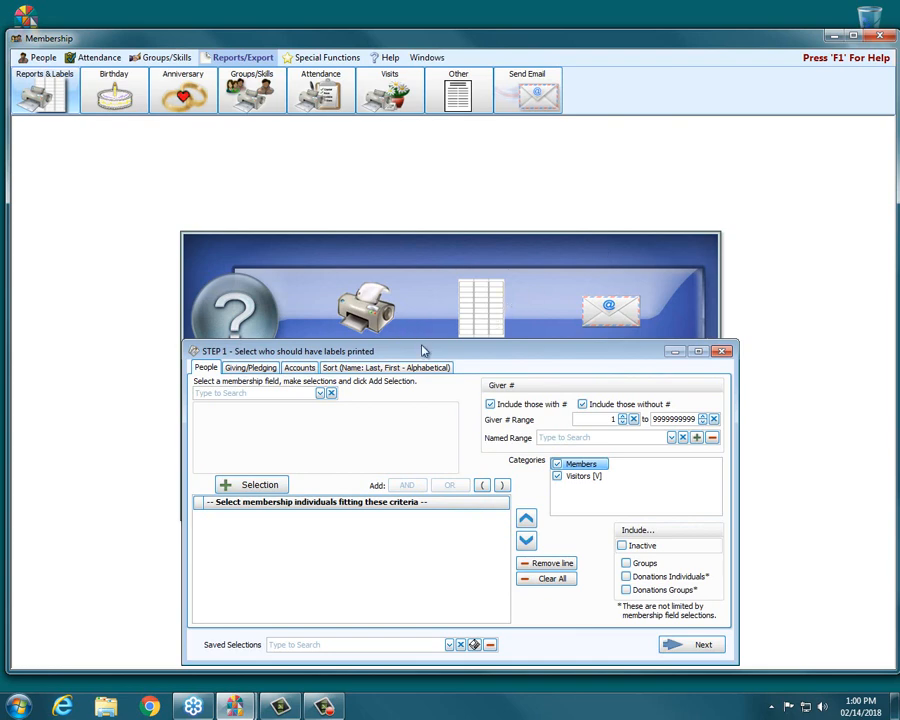
pyautogui.moveTo(424, 351); pyautogui.dragTo(418, 240)
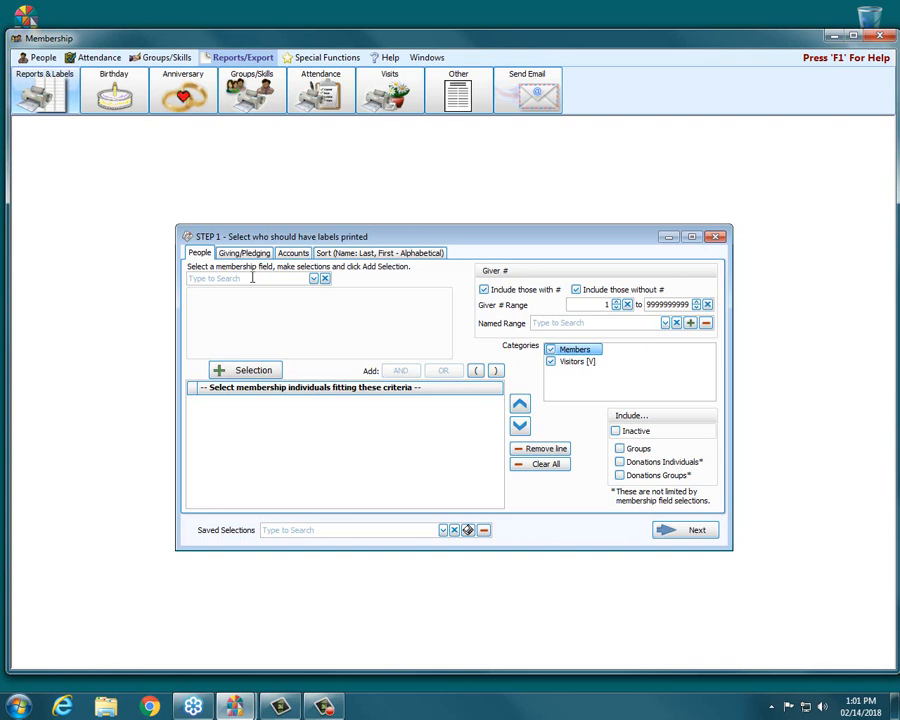
# Step: Pick Mailing Code from the membership field list as the field to select people by
pyautogui.click(314, 279)
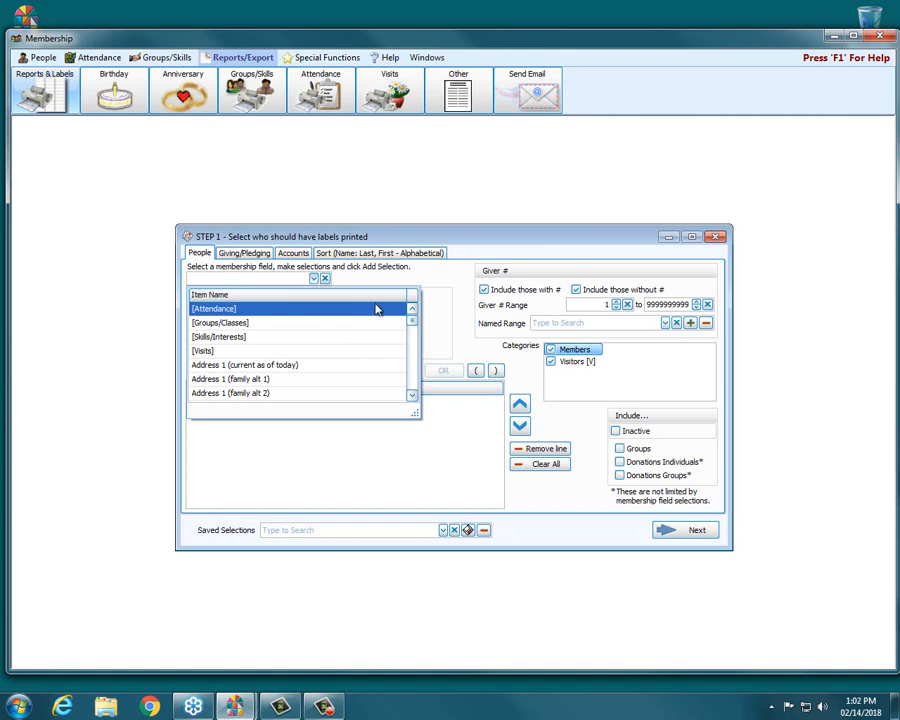
pyautogui.click(314, 279)
pyautogui.click(314, 279)
pyautogui.moveTo(412, 322); pyautogui.dragTo(416, 336)
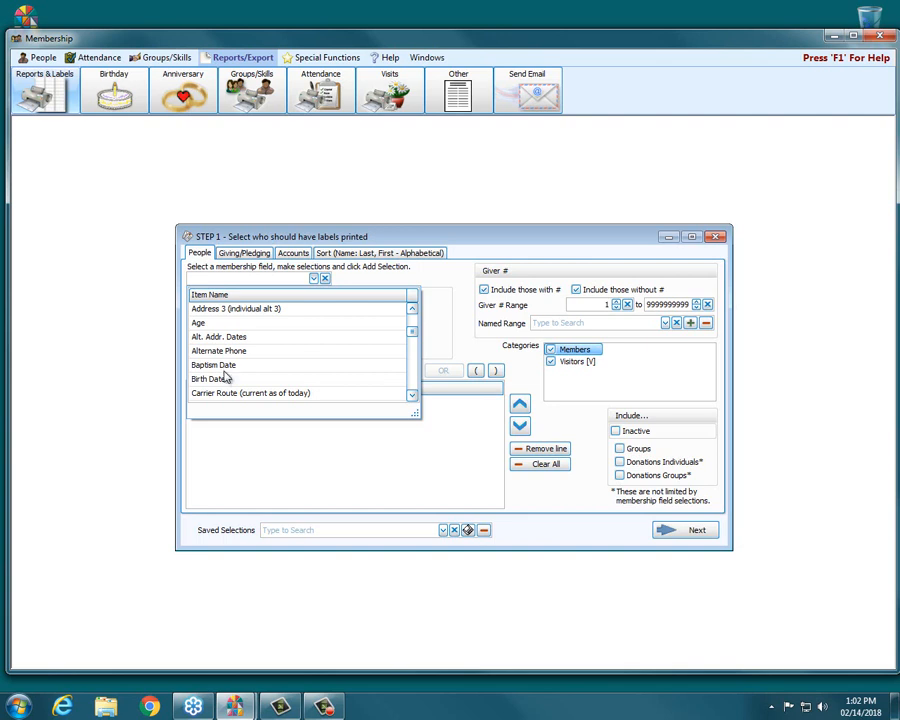
pyautogui.click(412, 395)
pyautogui.click(412, 395)
pyautogui.click(412, 395)
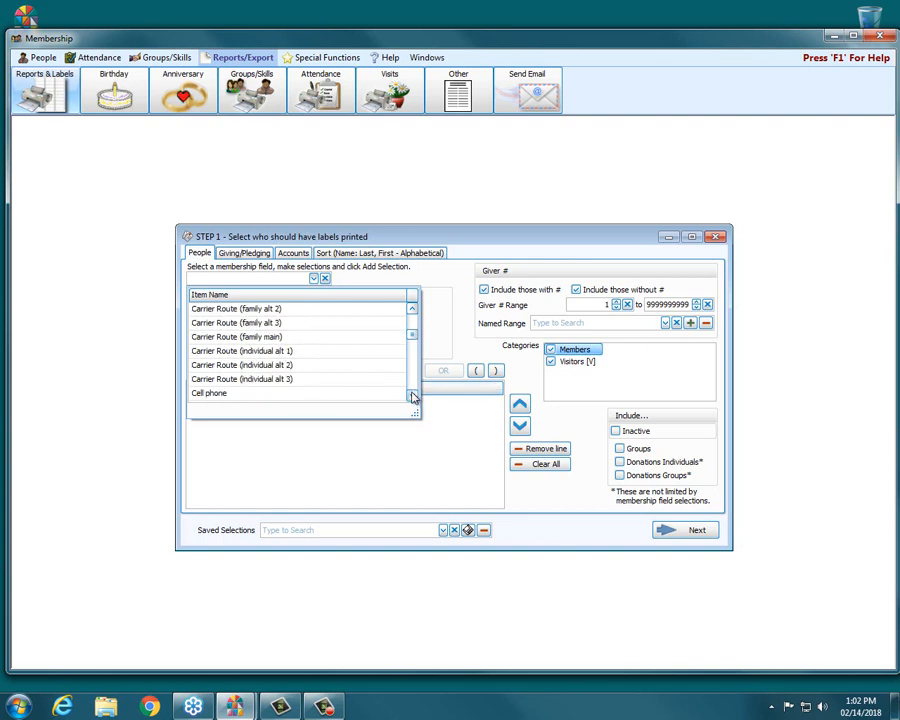
pyautogui.click(412, 395)
pyautogui.click(412, 395)
pyautogui.click(412, 395)
pyautogui.click(412, 395)
pyautogui.click(412, 395)
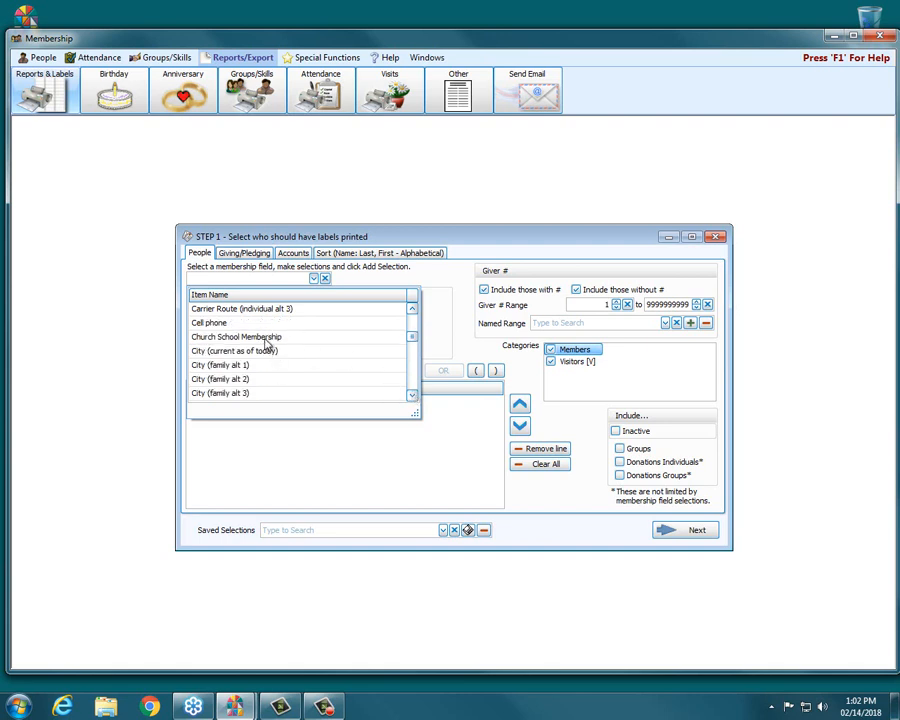
pyautogui.click(413, 396)
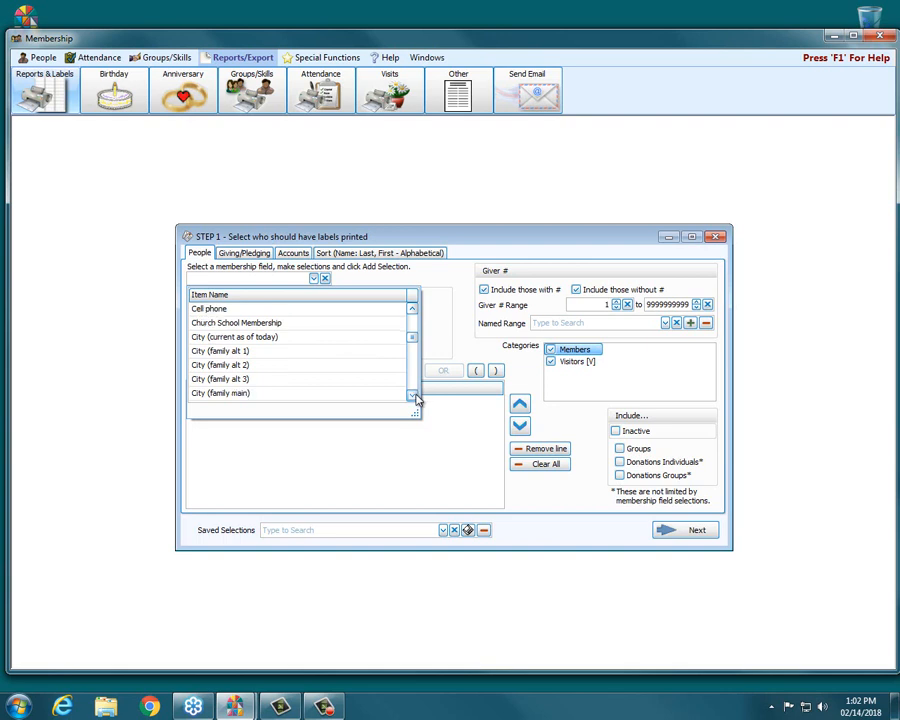
pyautogui.click(412, 395)
pyautogui.click(412, 395)
pyautogui.click(412, 395)
pyautogui.click(412, 395)
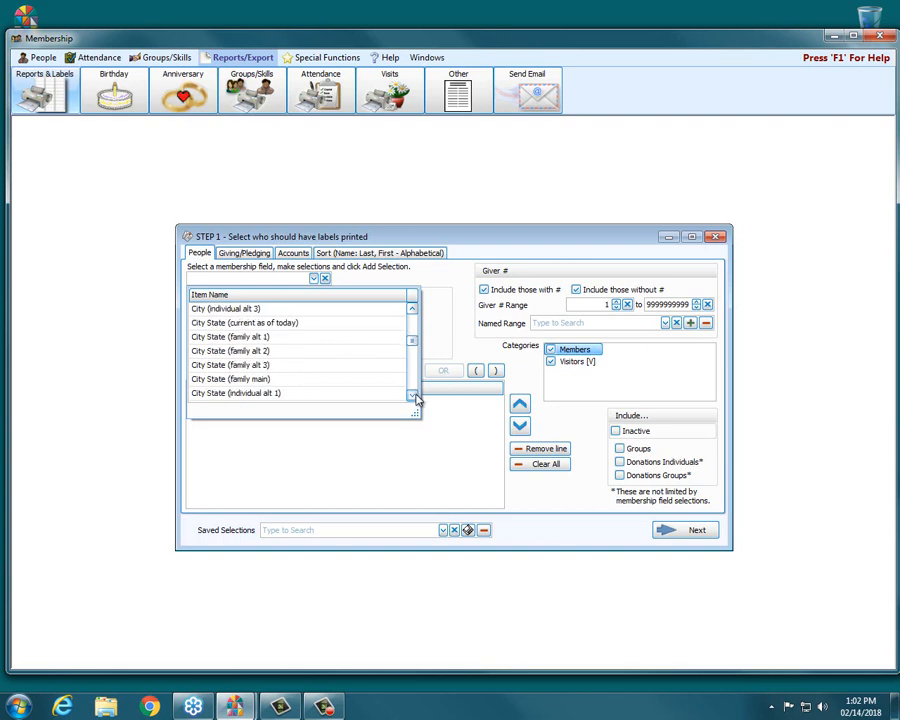
pyautogui.click(412, 395)
pyautogui.click(412, 395)
pyautogui.click(412, 395)
pyautogui.click(412, 395)
pyautogui.click(412, 395)
pyautogui.click(412, 395)
pyautogui.click(412, 395)
pyautogui.doubleClick(412, 395)
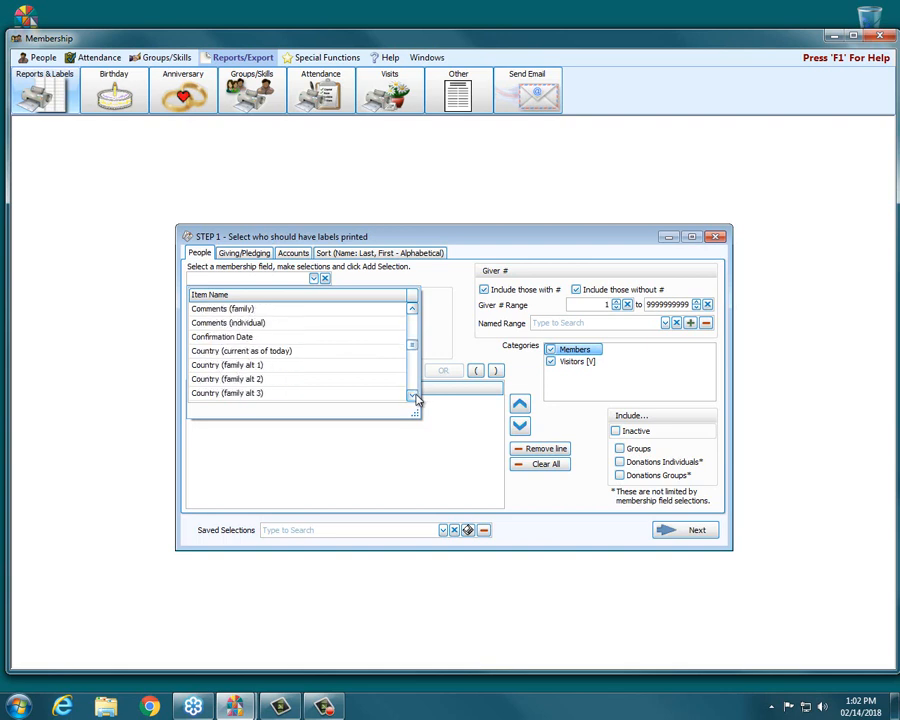
pyautogui.doubleClick(412, 395)
pyautogui.doubleClick(412, 395)
pyautogui.doubleClick(412, 395)
pyautogui.doubleClick(412, 395)
pyautogui.click(412, 395)
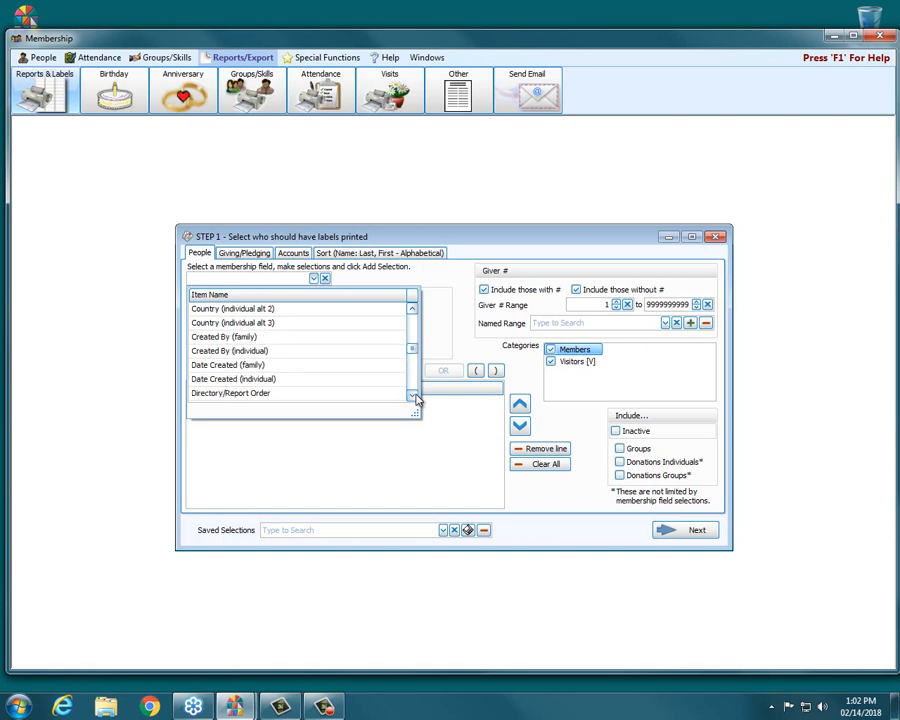
pyautogui.doubleClick(412, 395)
pyautogui.doubleClick(412, 395)
pyautogui.doubleClick(412, 395)
pyautogui.click(412, 395)
pyautogui.doubleClick(412, 395)
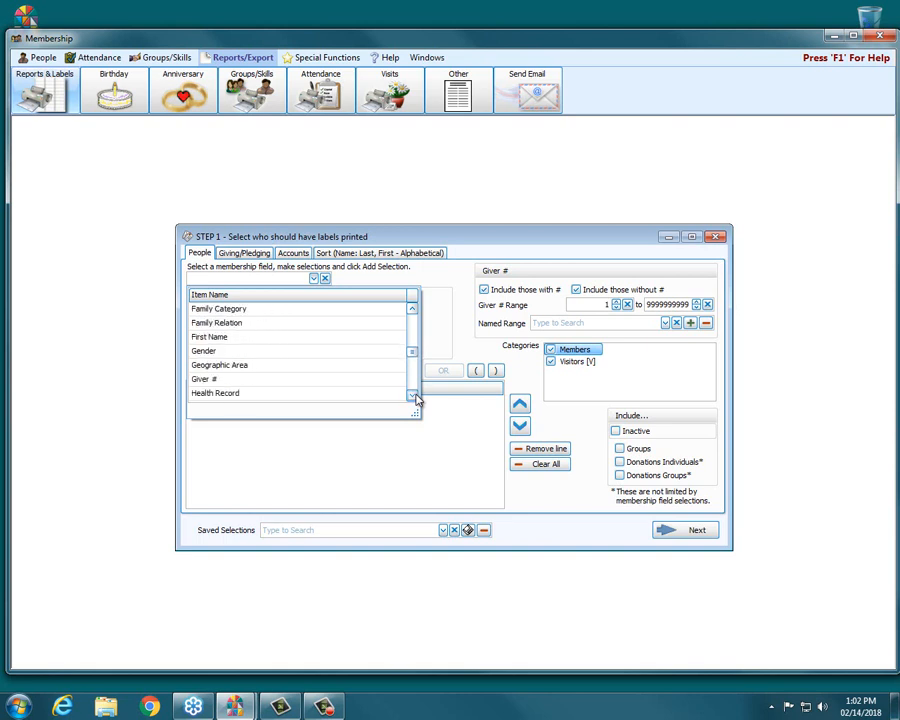
pyautogui.click(412, 395)
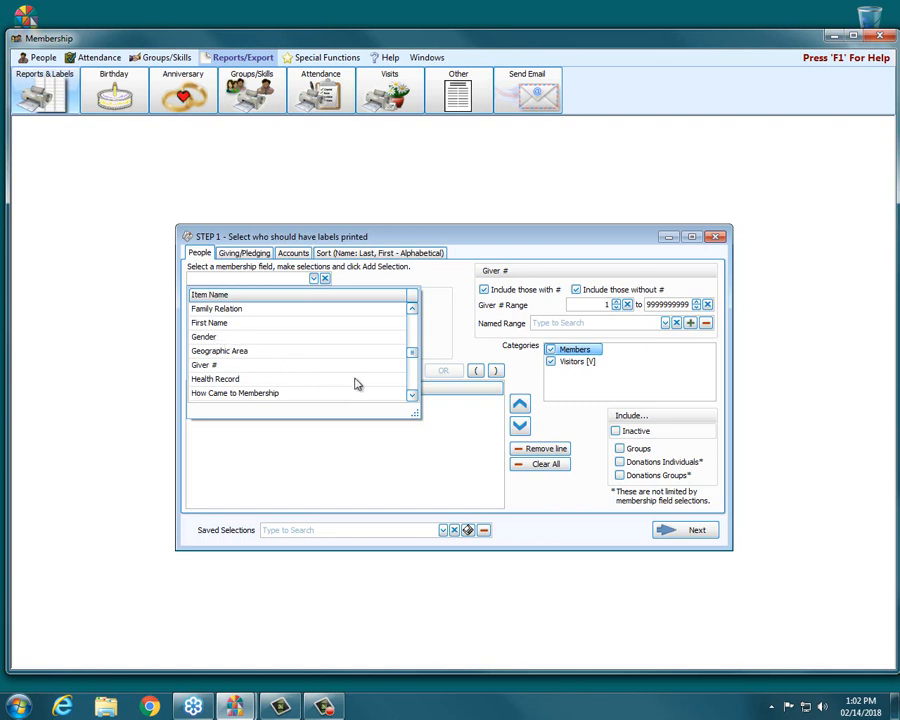
pyautogui.click(410, 397)
pyautogui.click(410, 398)
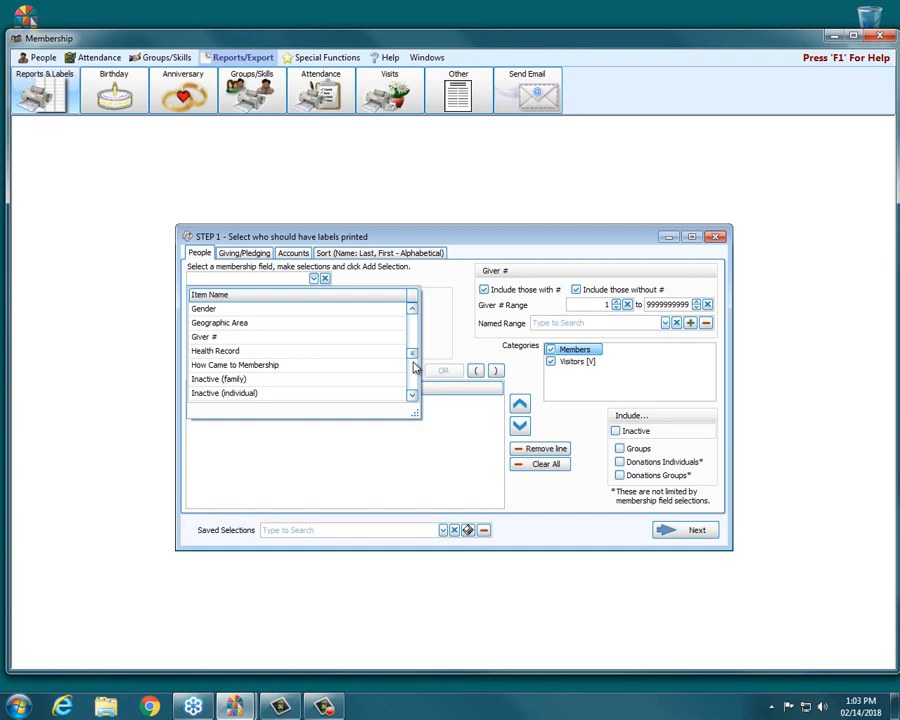
pyautogui.moveTo(414, 358); pyautogui.dragTo(418, 368)
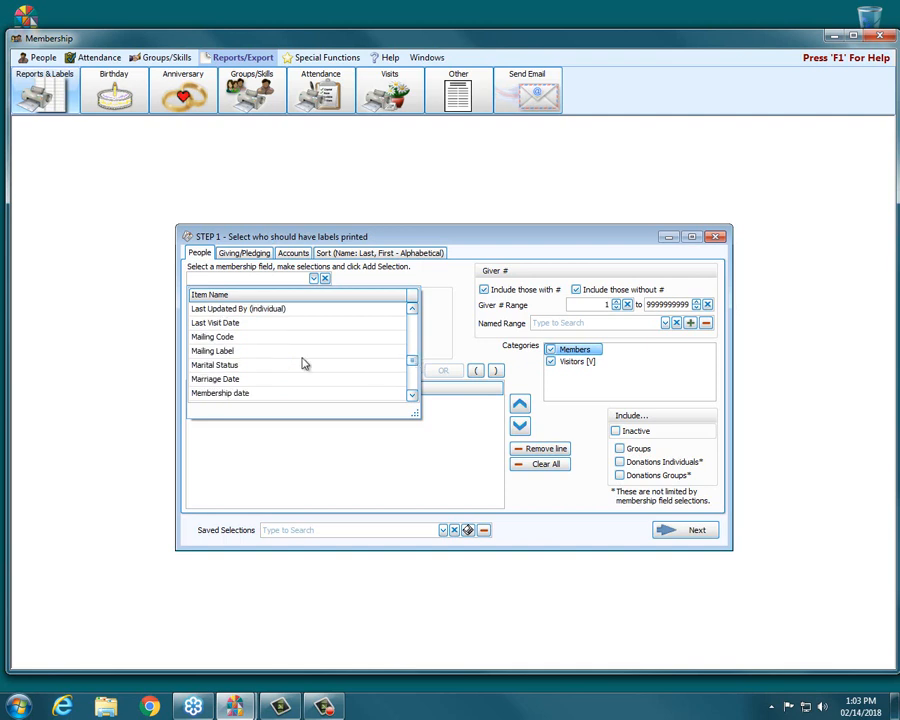
pyautogui.click(210, 337)
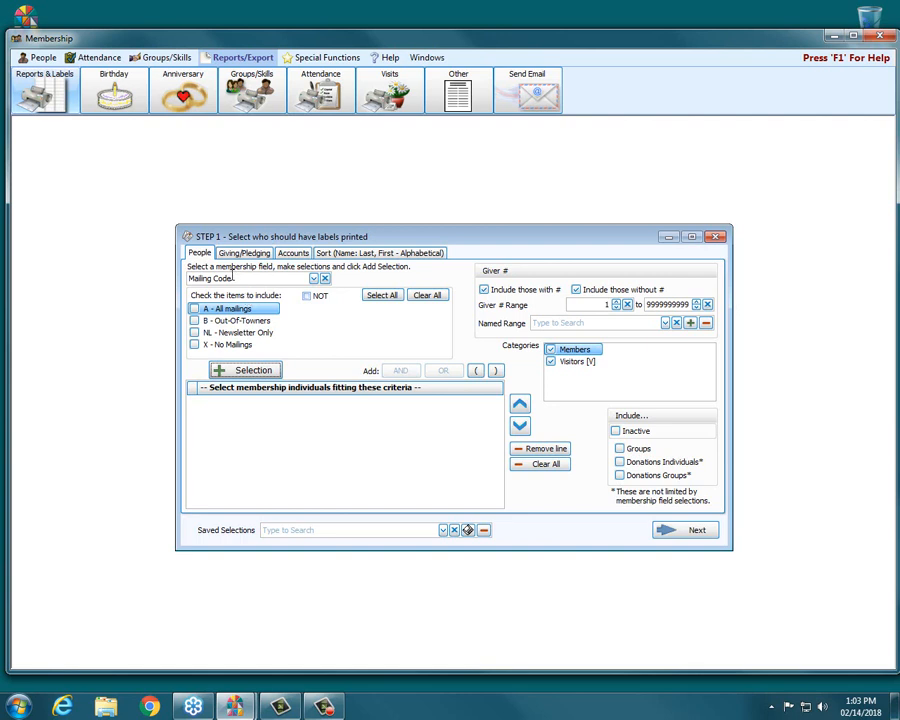
# Step: Check the A - All mailings, B - Out-Of-Towners and NL - Newsletter Only codes and add them as a selection criterion
pyautogui.click(195, 309)
pyautogui.click(196, 323)
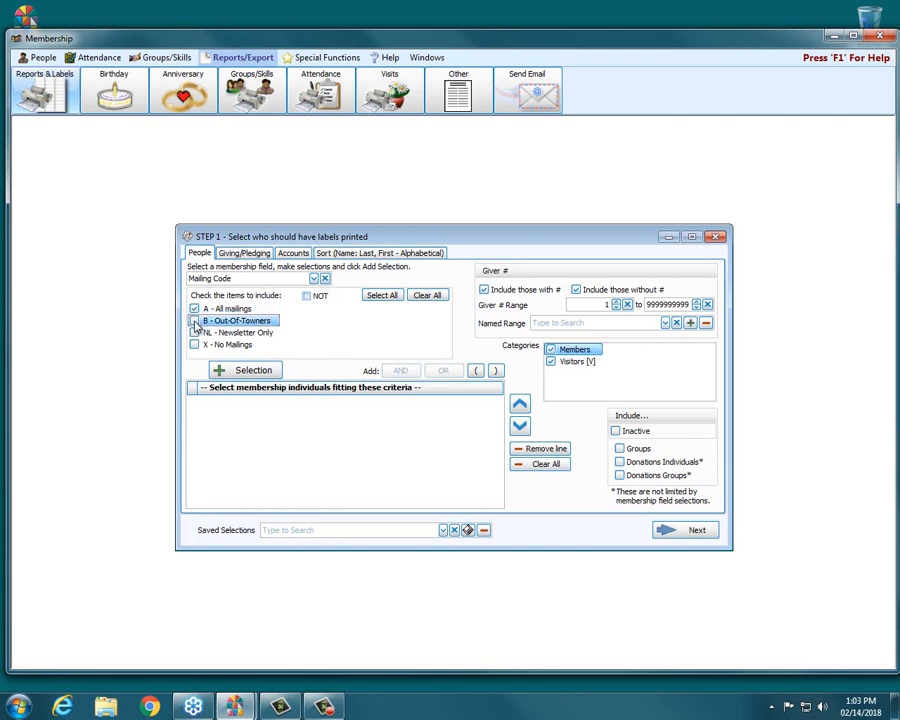
pyautogui.click(195, 336)
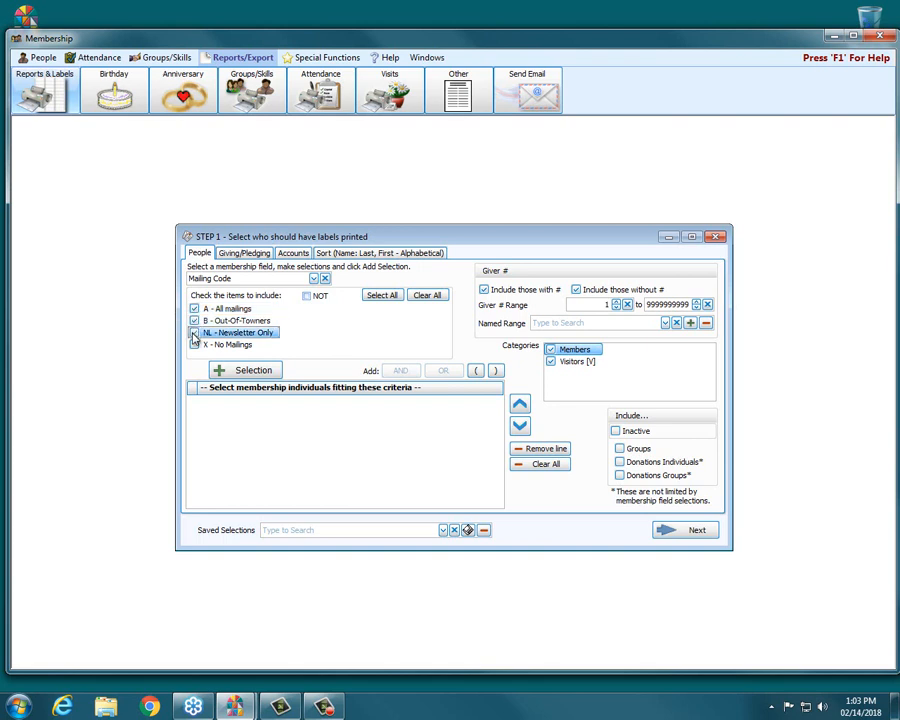
pyautogui.click(195, 336)
pyautogui.click(253, 370)
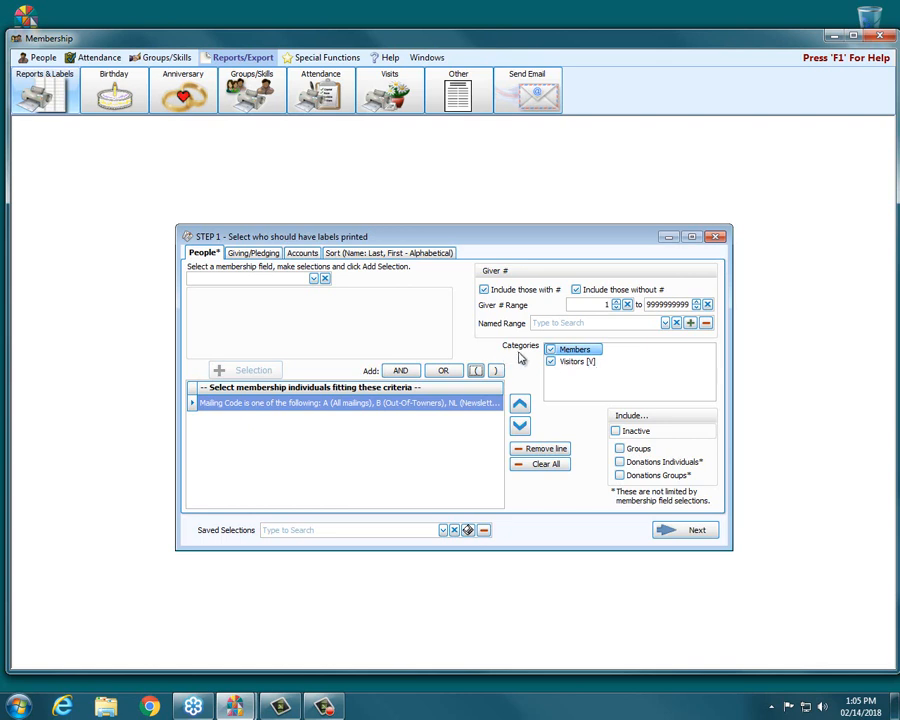
# Step: Toggle the Donations Individuals and Donations Groups include options on and off
pyautogui.click(590, 364)
pyautogui.click(663, 478)
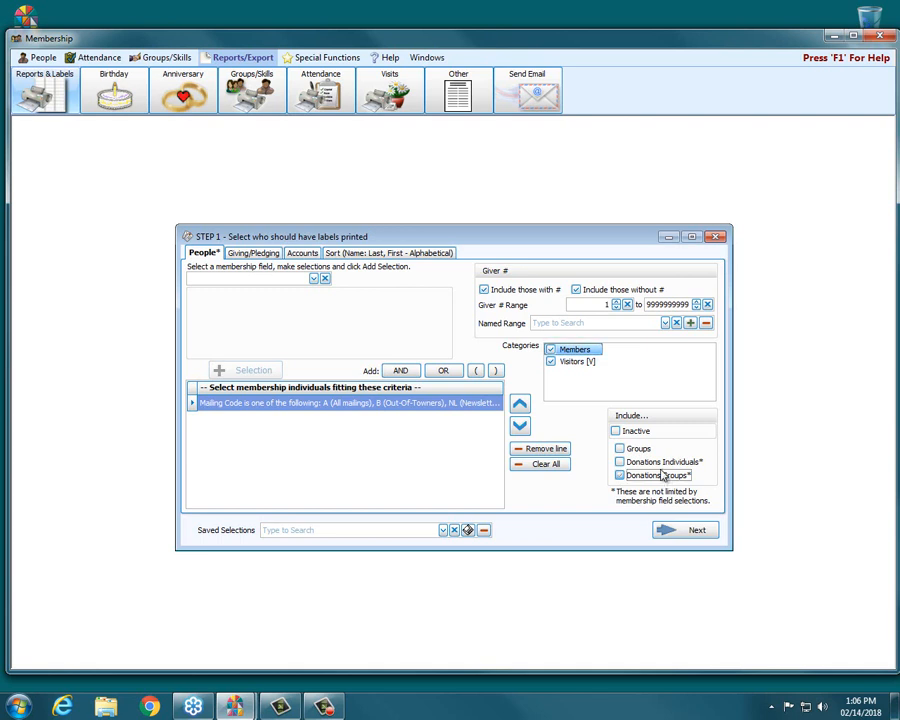
pyautogui.click(660, 465)
pyautogui.click(660, 465)
pyautogui.click(657, 476)
# Step: On the Giving/Pledging tab, try the giving and pledging filter options, then reset both giving and pledging to All
pyautogui.click(250, 254)
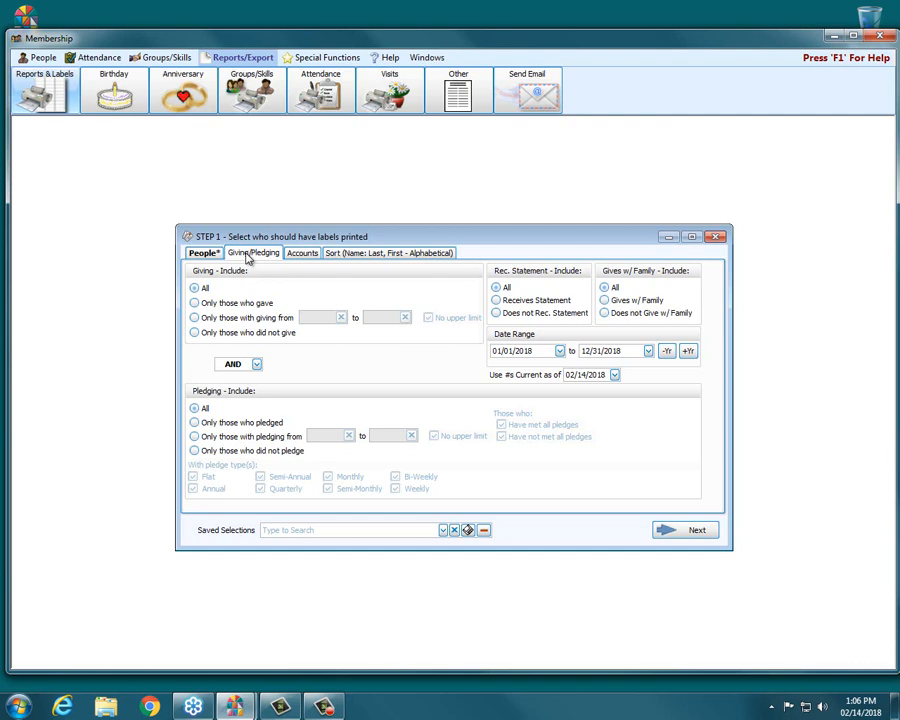
pyautogui.click(236, 309)
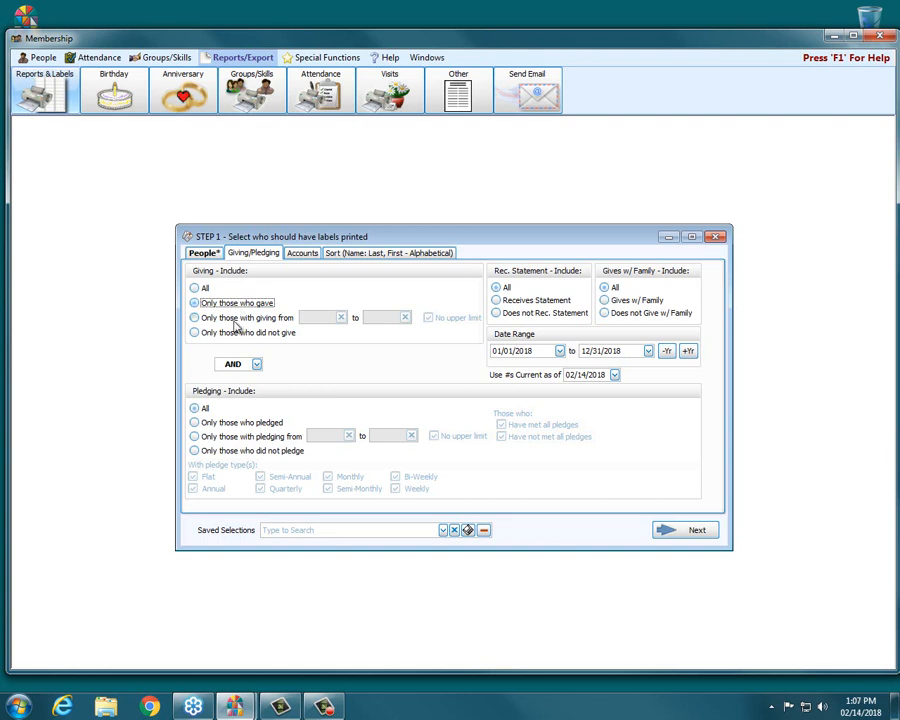
pyautogui.click(235, 320)
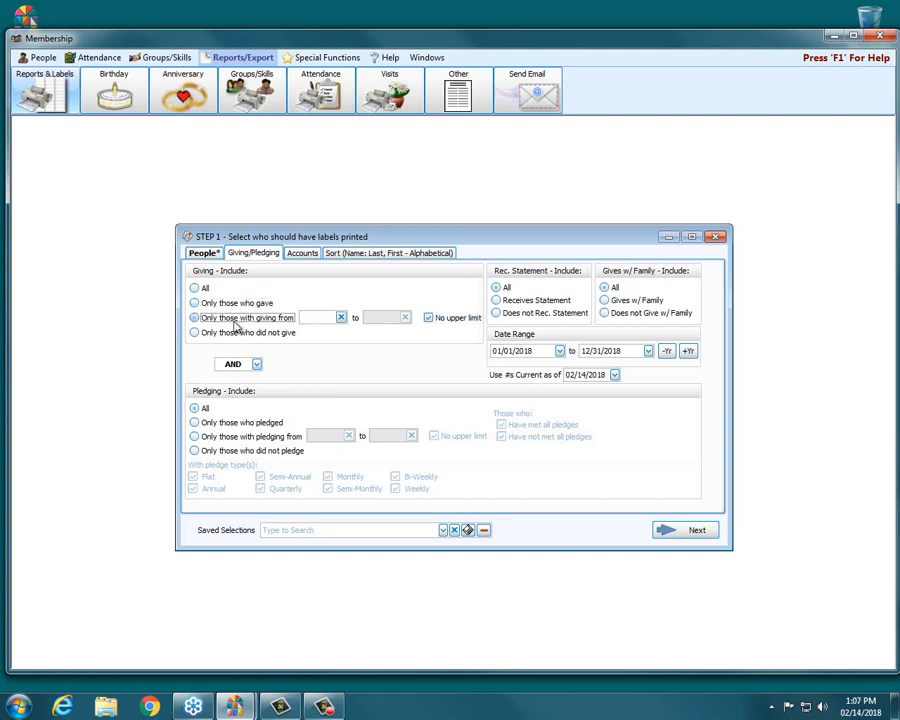
pyautogui.click(317, 316)
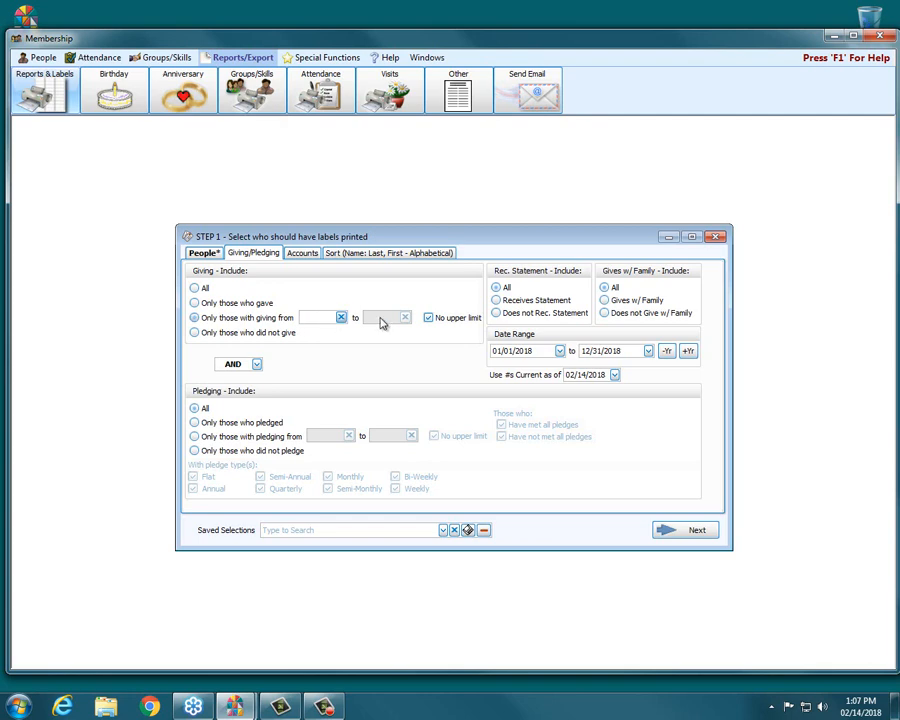
pyautogui.click(472, 318)
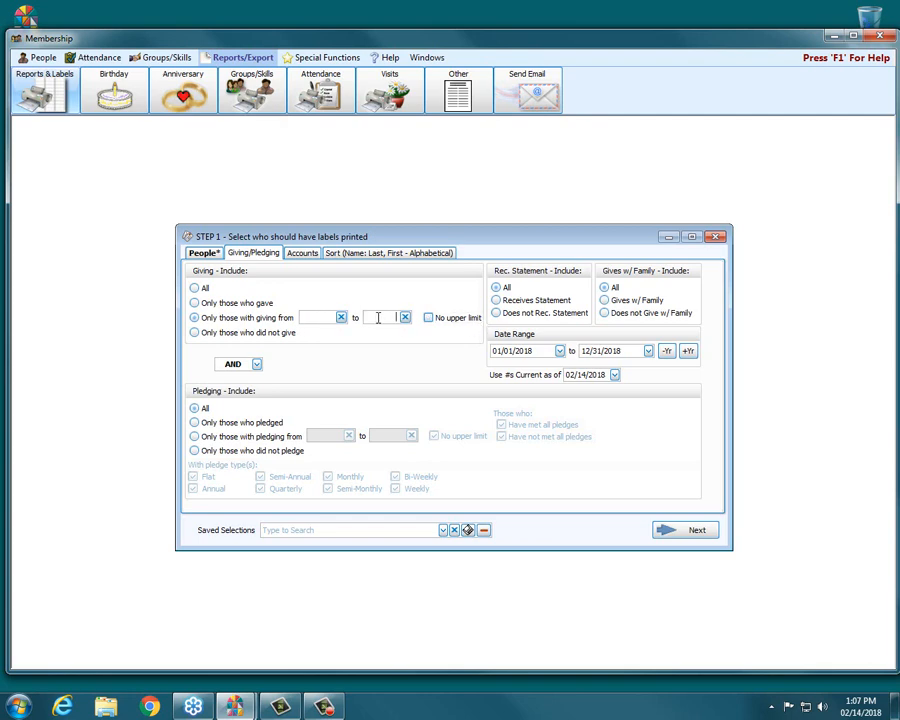
pyautogui.click(387, 320)
pyautogui.click(251, 334)
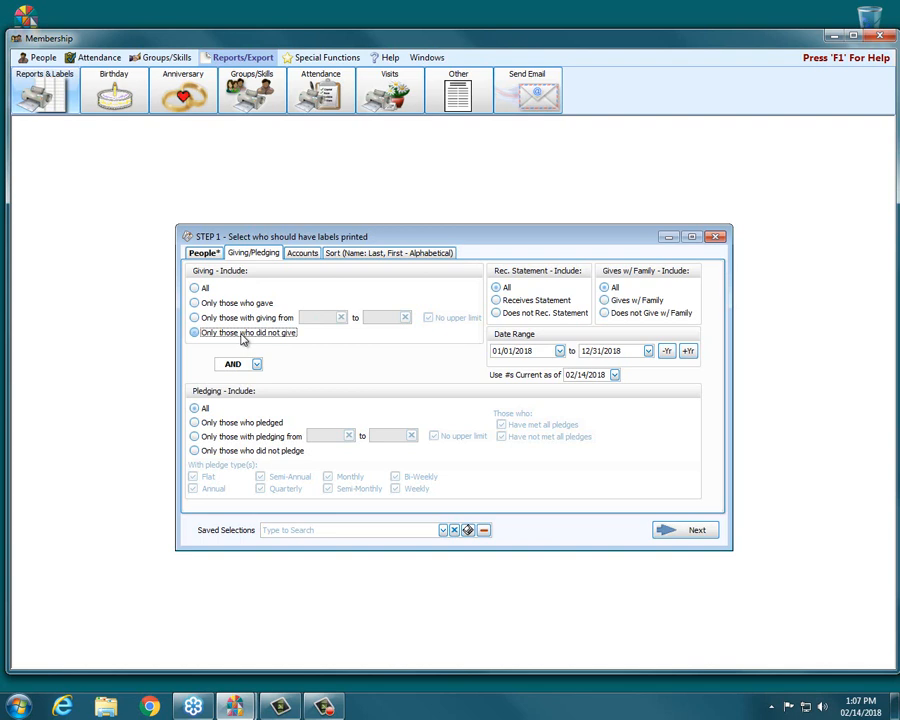
pyautogui.click(201, 288)
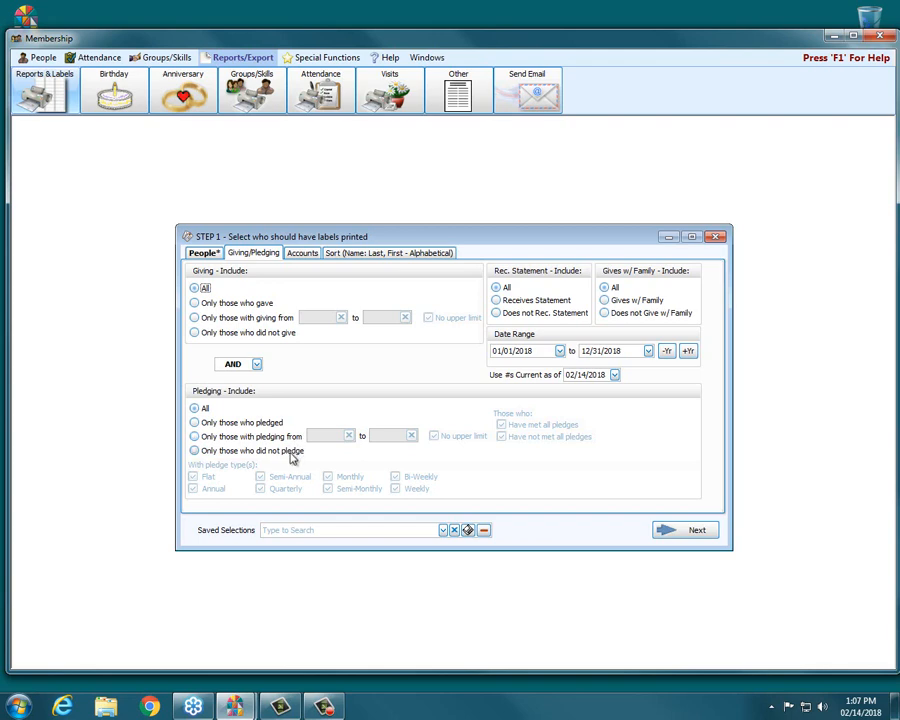
pyautogui.click(276, 423)
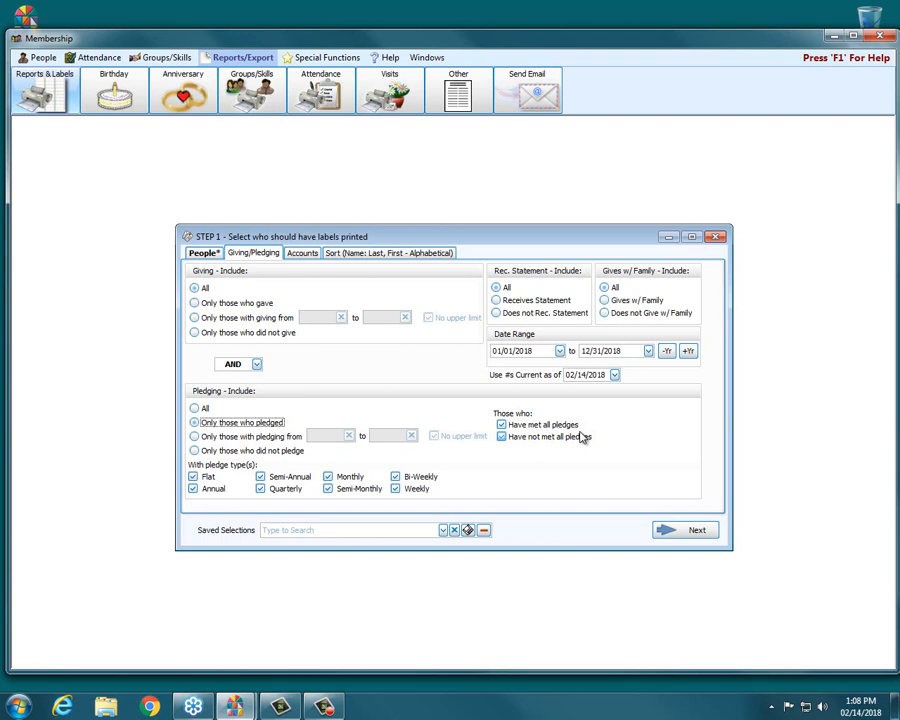
pyautogui.click(207, 408)
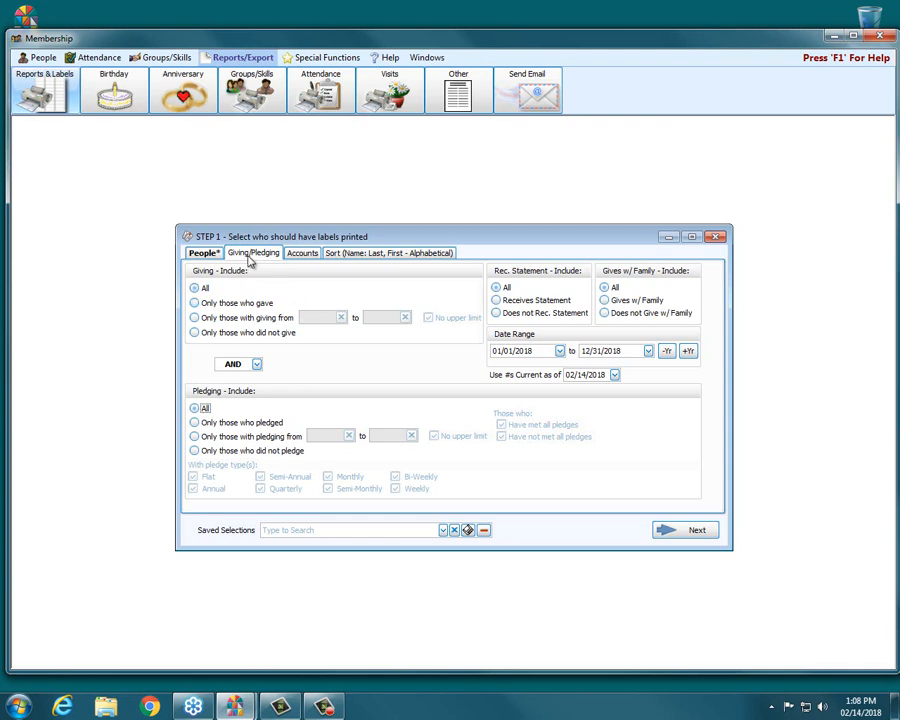
# Step: Add the 101 - General fund, 108 - Christmas and 109 - Lent accounts to the selected accounts
pyautogui.click(300, 254)
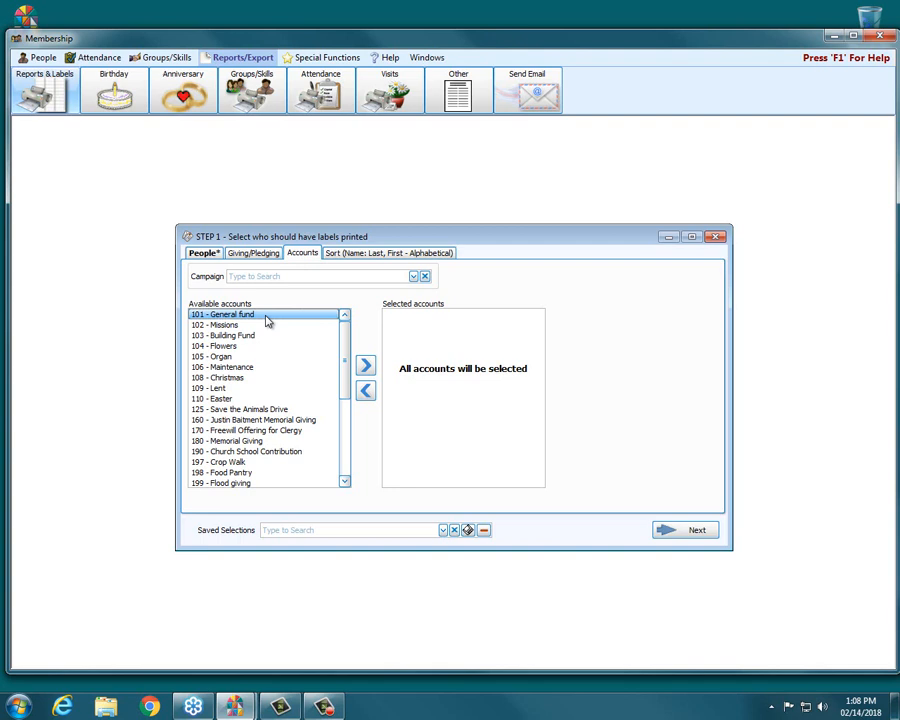
pyautogui.click(366, 366)
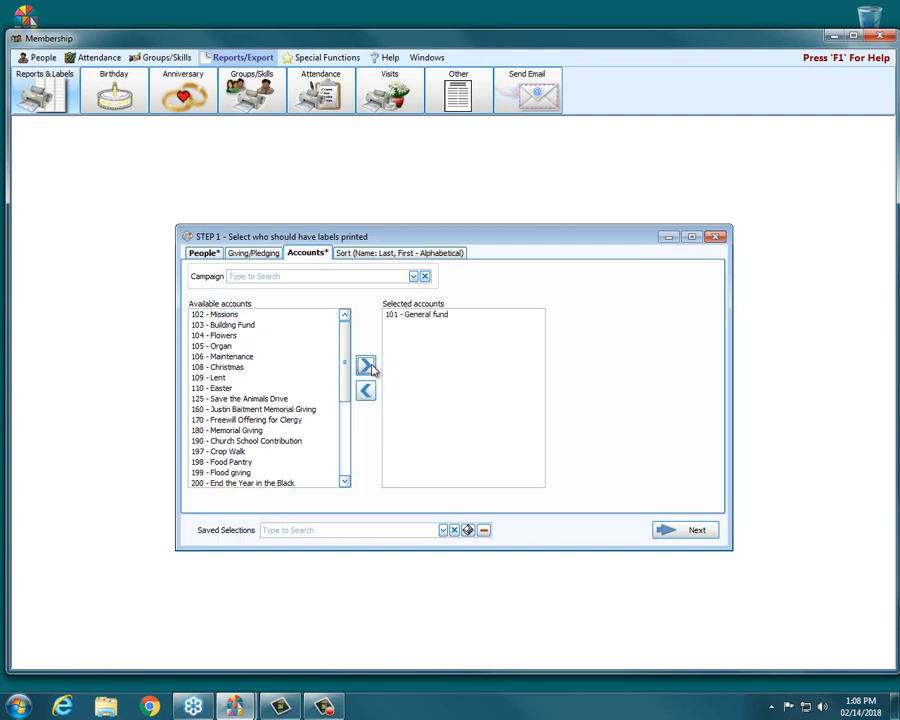
pyautogui.click(245, 368)
pyautogui.click(364, 365)
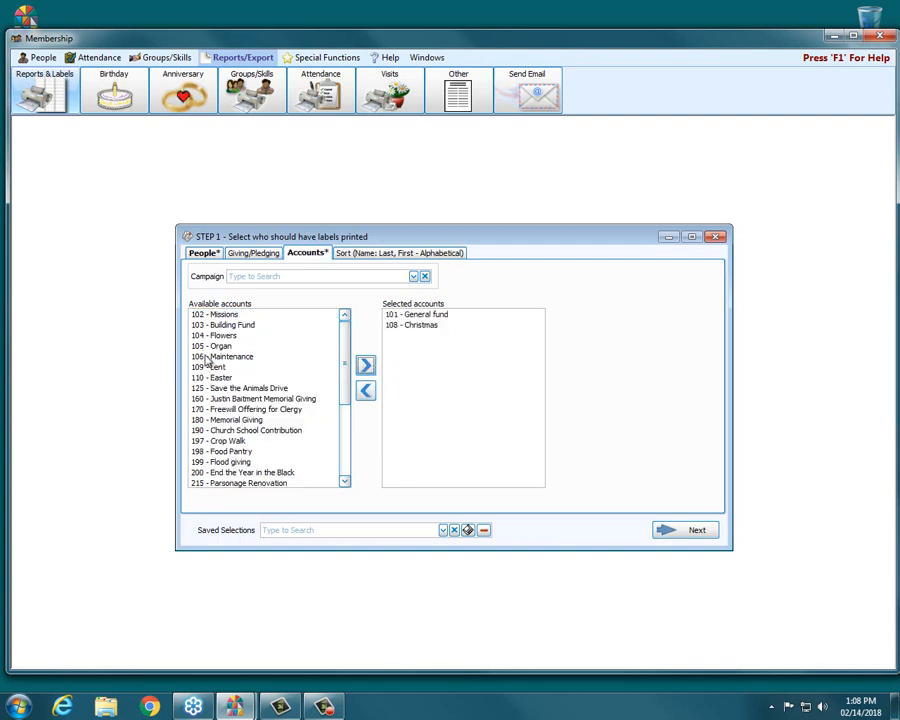
pyautogui.click(284, 369)
pyautogui.click(365, 365)
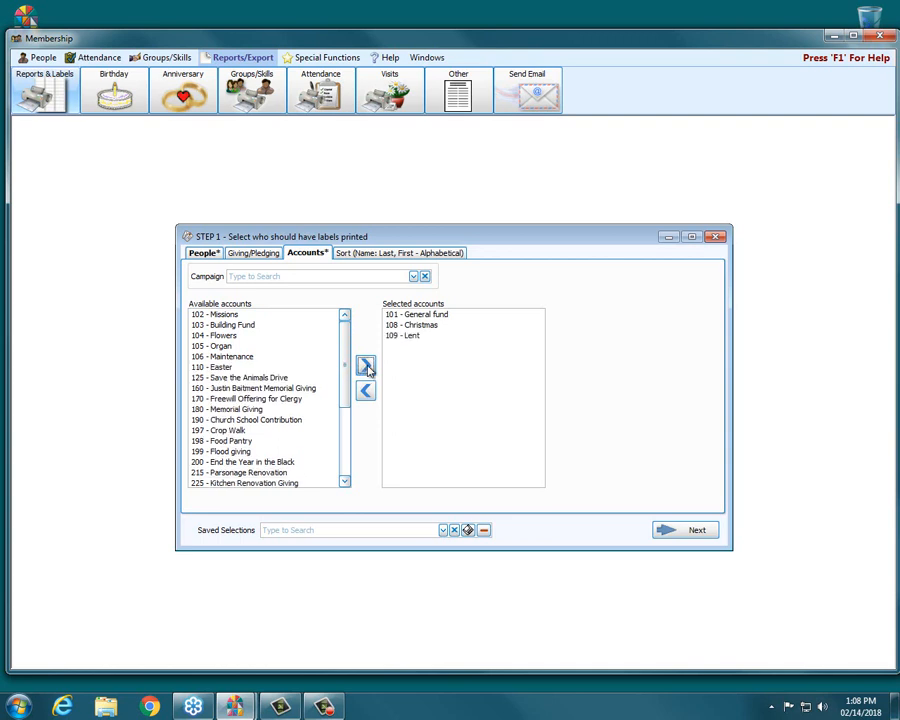
# Step: Remove all three accounts from the selected accounts list
pyautogui.click(418, 316)
pyautogui.doubleClick(418, 318)
pyautogui.doubleClick(416, 316)
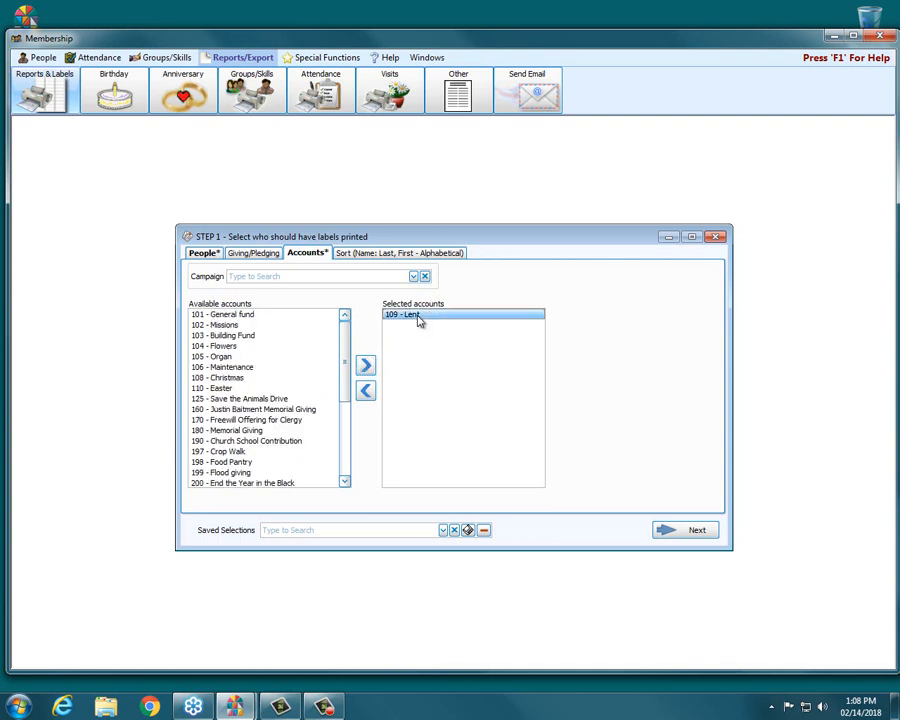
pyautogui.doubleClick(416, 316)
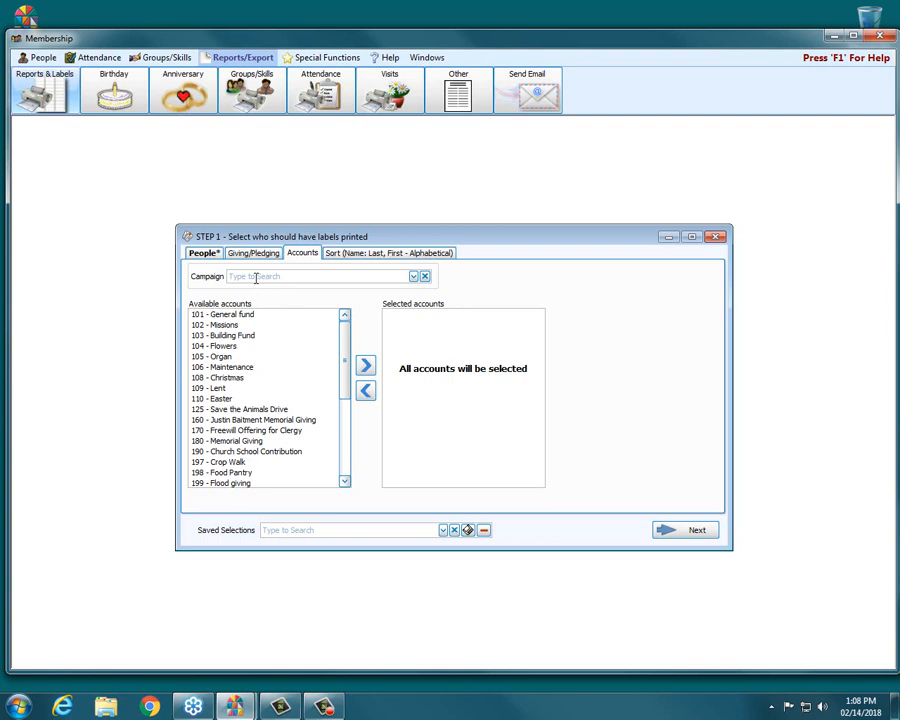
# Step: Pick the Save the Dogs campaign, then clear the campaign field again
pyautogui.click(415, 276)
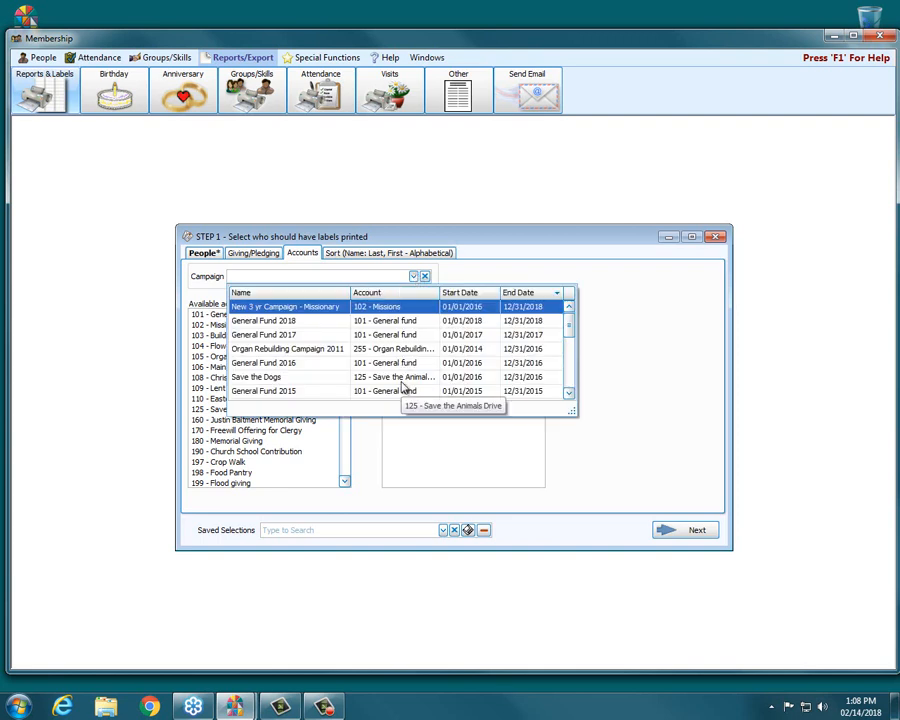
pyautogui.click(279, 384)
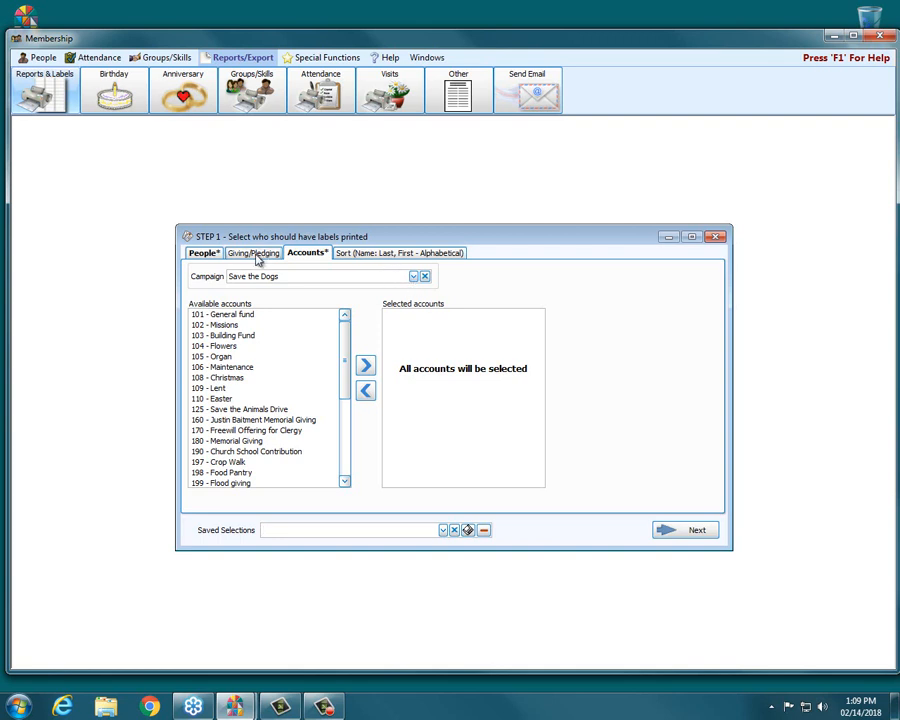
pyautogui.click(424, 277)
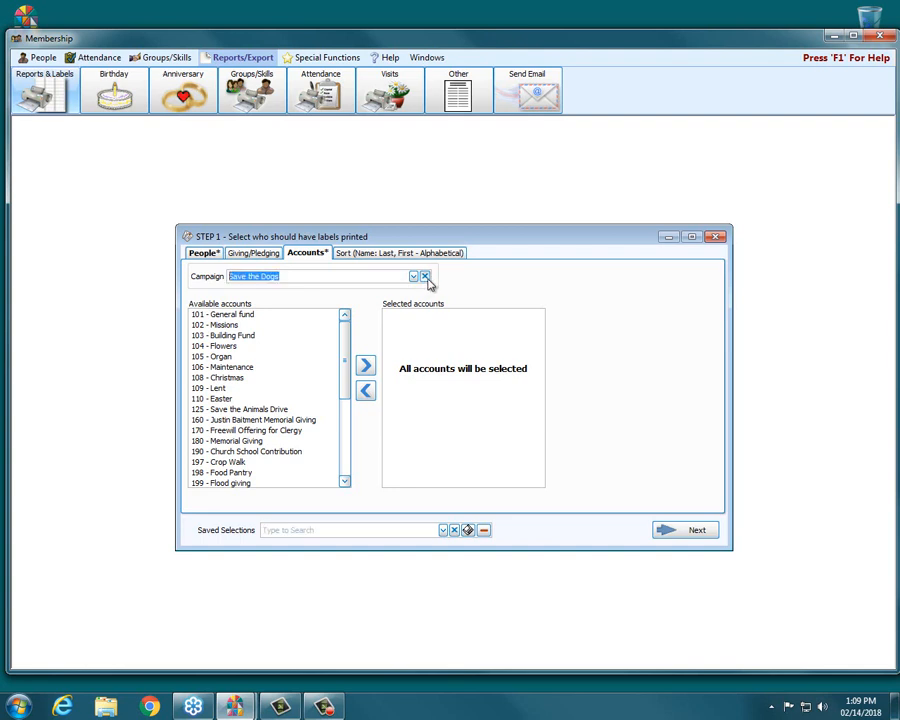
# Step: Browse the Sort Field 1 options and keep Name: Last, First - Alphabetical as the sort
pyautogui.click(337, 255)
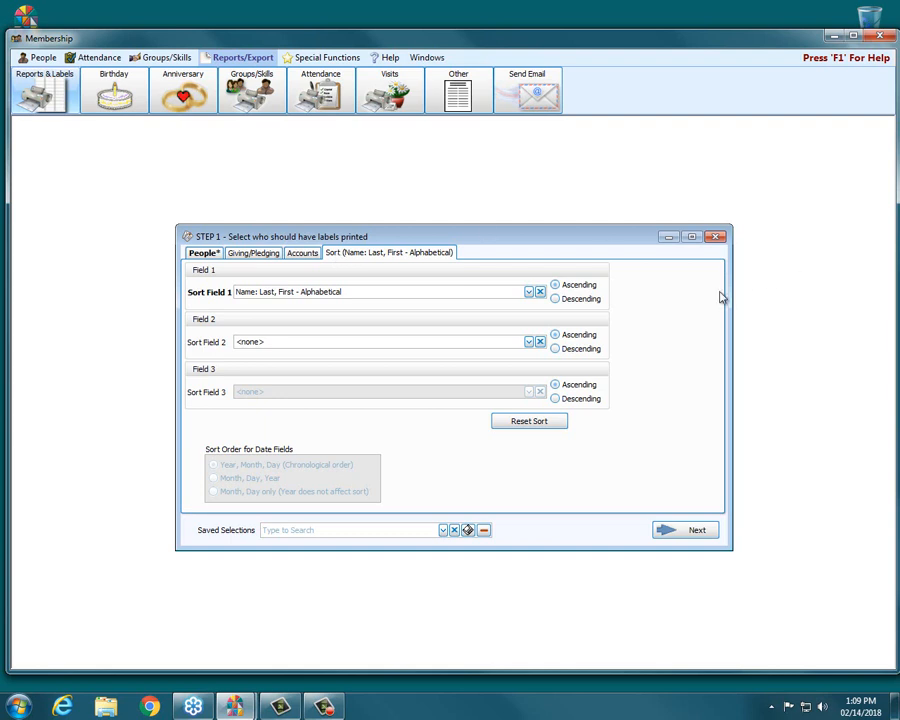
pyautogui.click(528, 291)
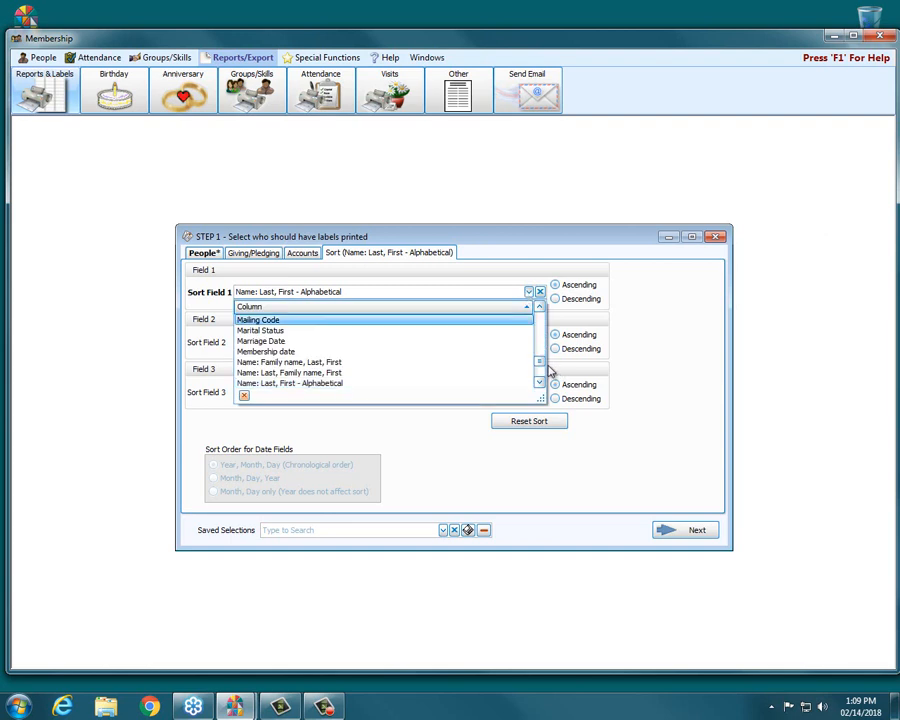
pyautogui.scroll(-2, 530, 375)
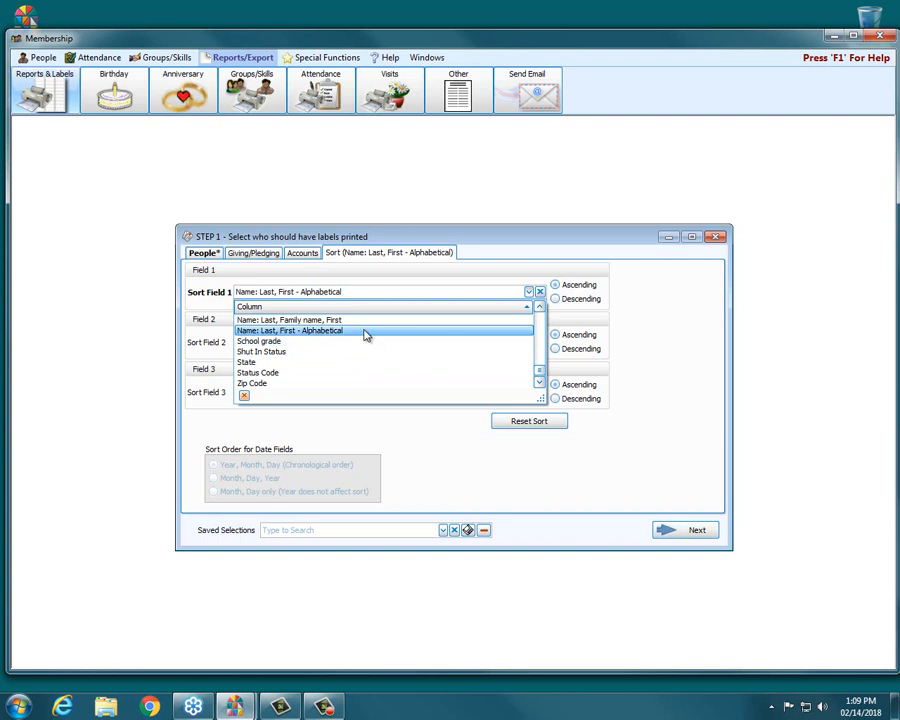
pyautogui.scroll(1, 366, 335)
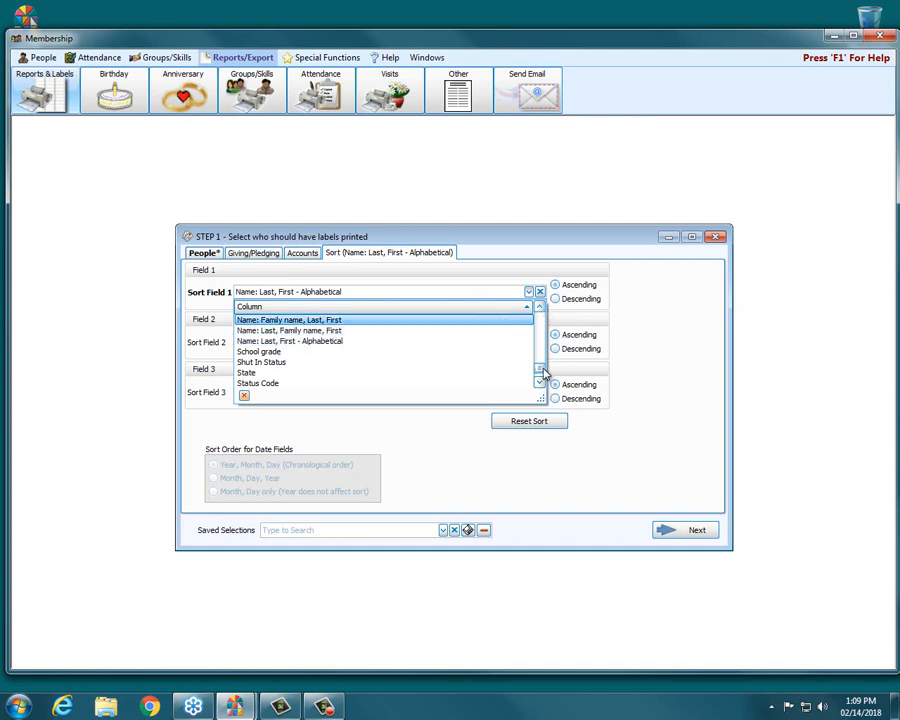
pyautogui.moveTo(540, 374); pyautogui.dragTo(539, 305)
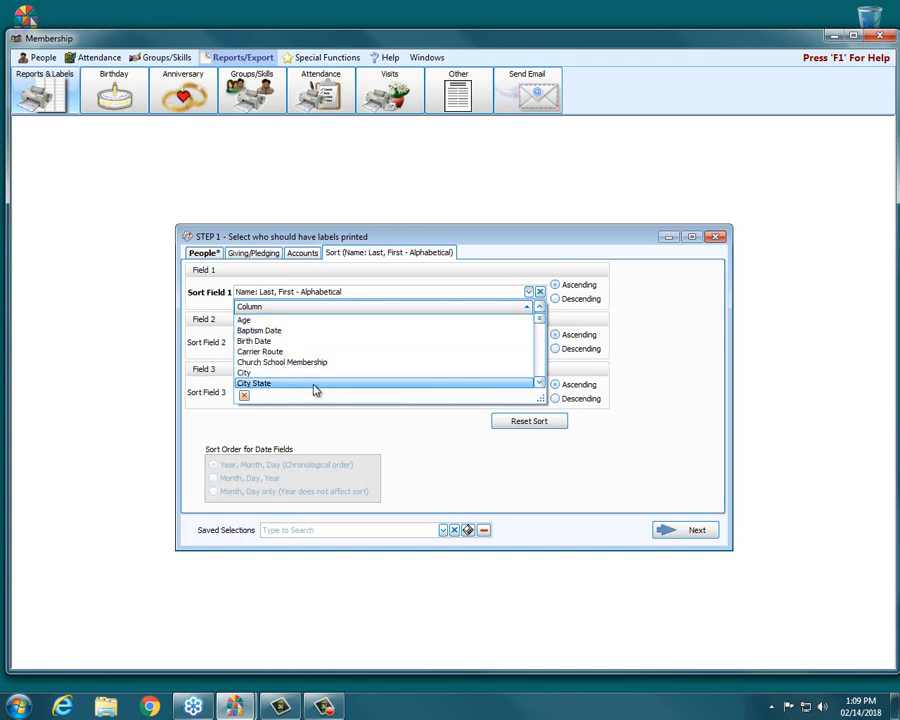
pyautogui.click(540, 382)
pyautogui.click(540, 382)
pyautogui.click(540, 382)
pyautogui.click(540, 382)
pyautogui.click(540, 382)
pyautogui.click(540, 382)
pyautogui.click(540, 382)
pyautogui.click(540, 382)
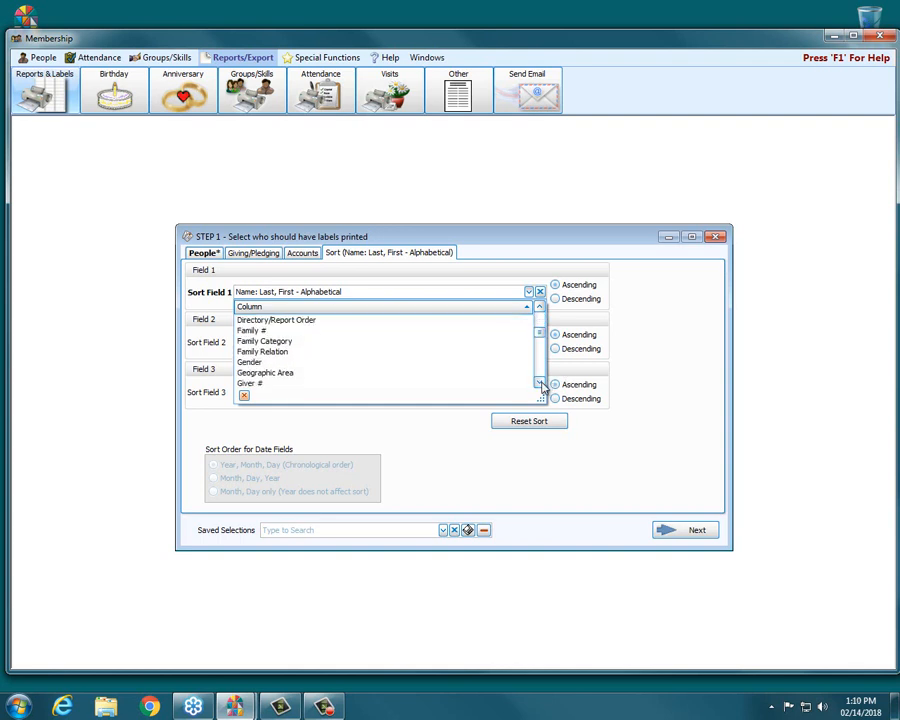
pyautogui.click(540, 384)
pyautogui.click(540, 384)
pyautogui.click(540, 384)
pyautogui.click(540, 384)
pyautogui.click(540, 384)
pyautogui.click(540, 384)
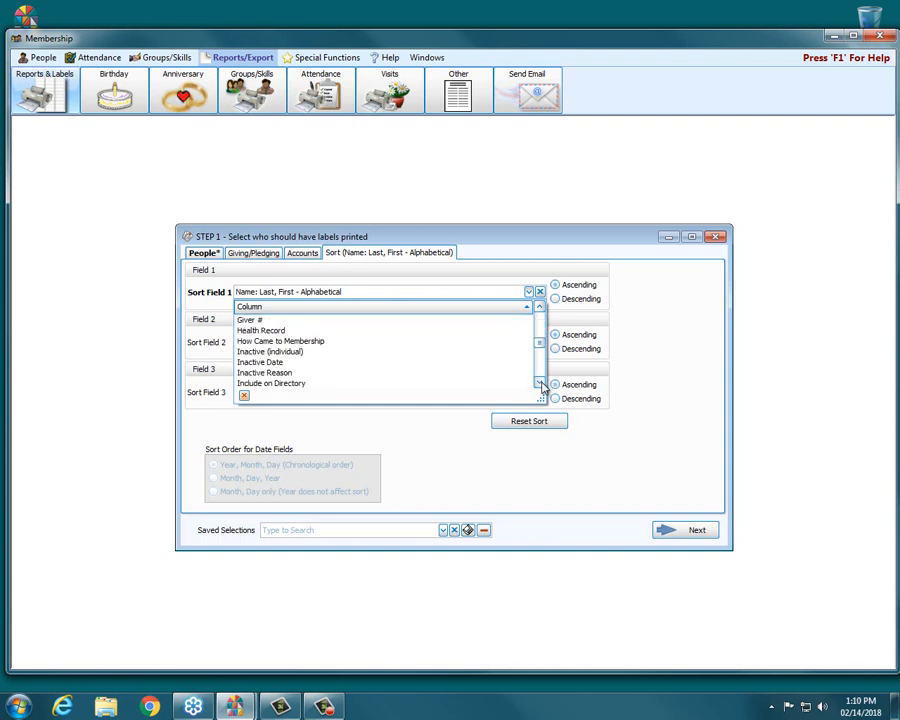
pyautogui.click(540, 384)
pyautogui.click(540, 384)
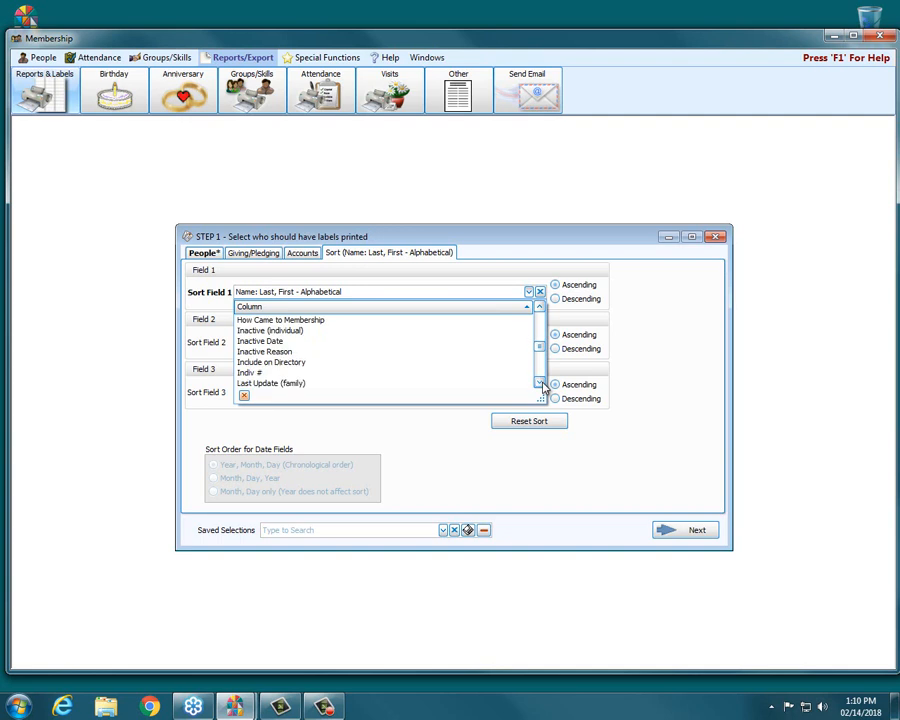
pyautogui.click(540, 384)
pyautogui.click(540, 384)
pyautogui.click(540, 384)
pyautogui.click(540, 384)
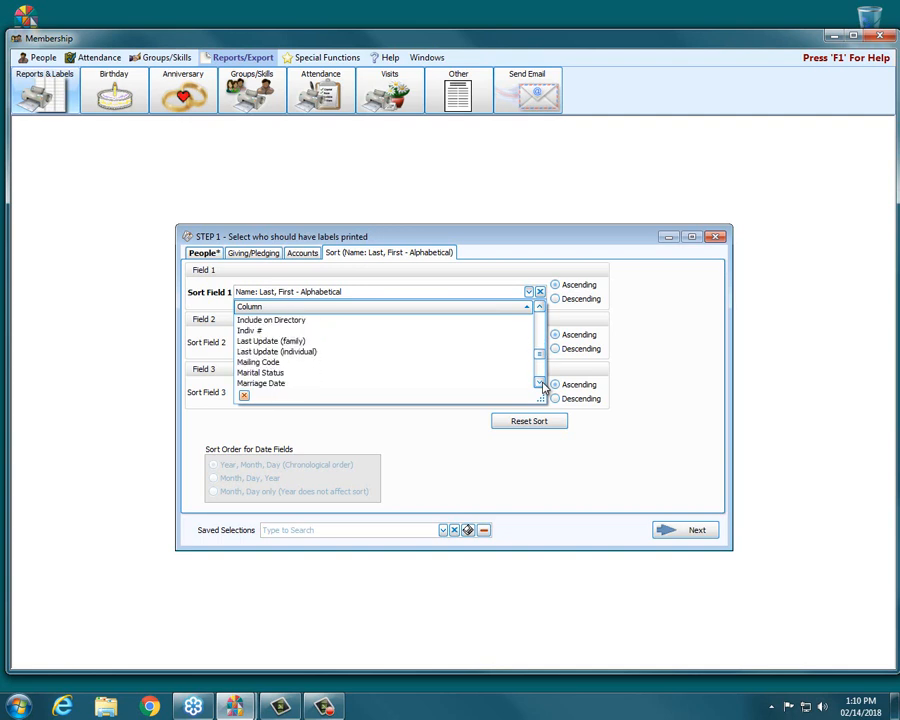
pyautogui.click(540, 384)
pyautogui.click(540, 384)
pyautogui.click(540, 384)
pyautogui.click(540, 384)
pyautogui.click(540, 384)
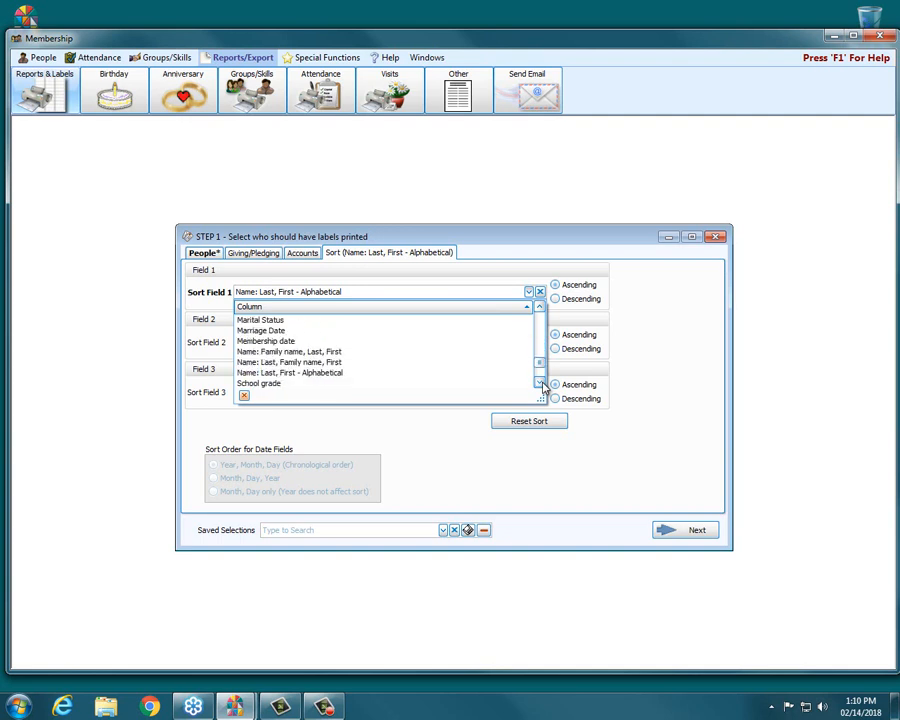
pyautogui.click(331, 376)
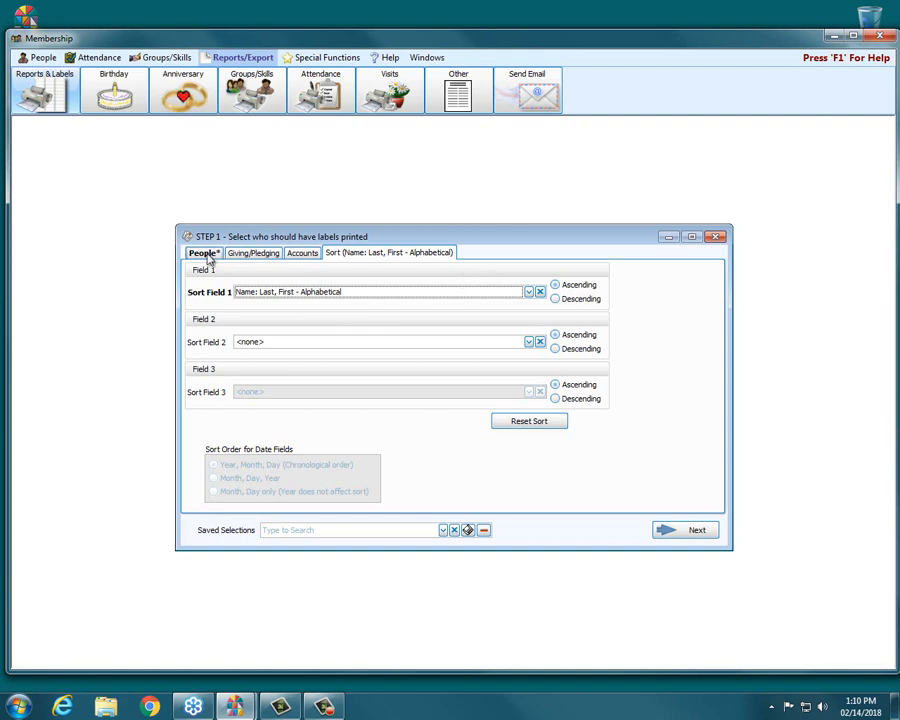
# Step: On the Giving/Pledging tab, set pledging back to All
pyautogui.click(206, 255)
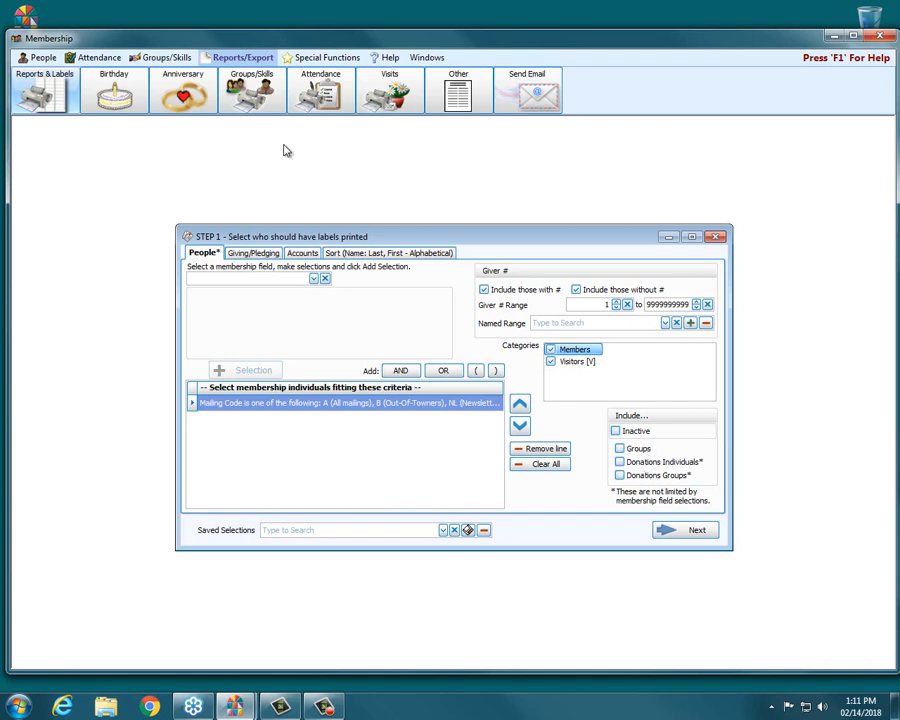
pyautogui.click(255, 254)
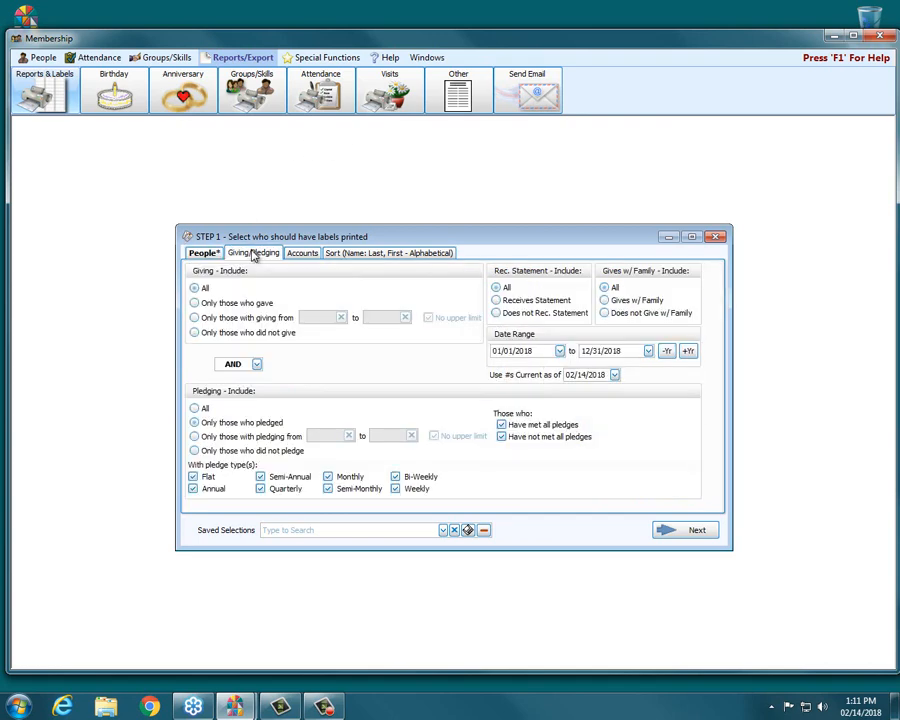
pyautogui.click(195, 408)
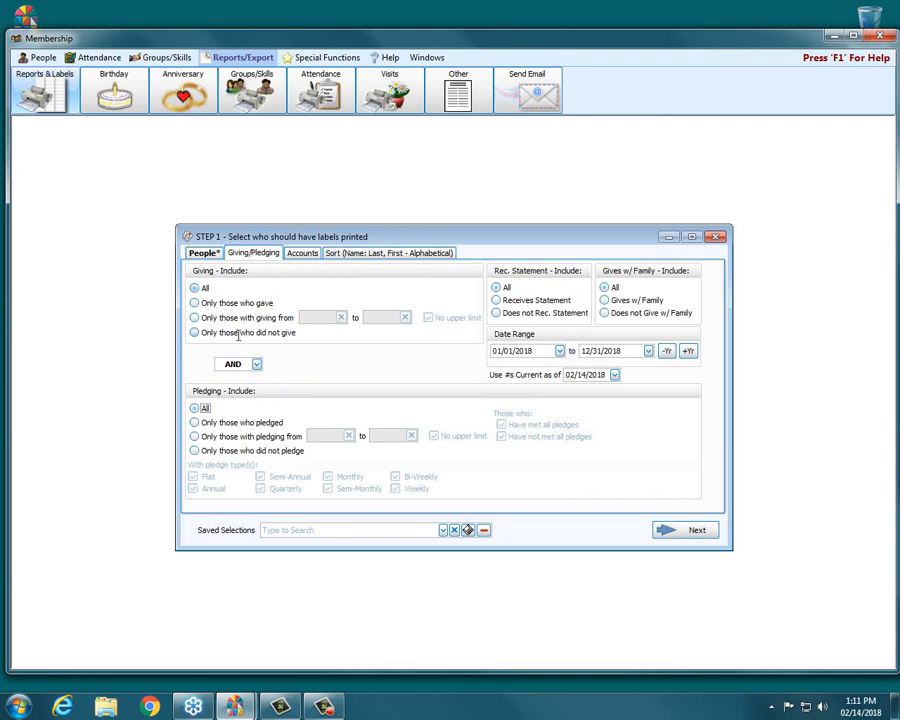
# Step: Review the Accounts and Sort tabs, then return to the People tab
pyautogui.click(305, 256)
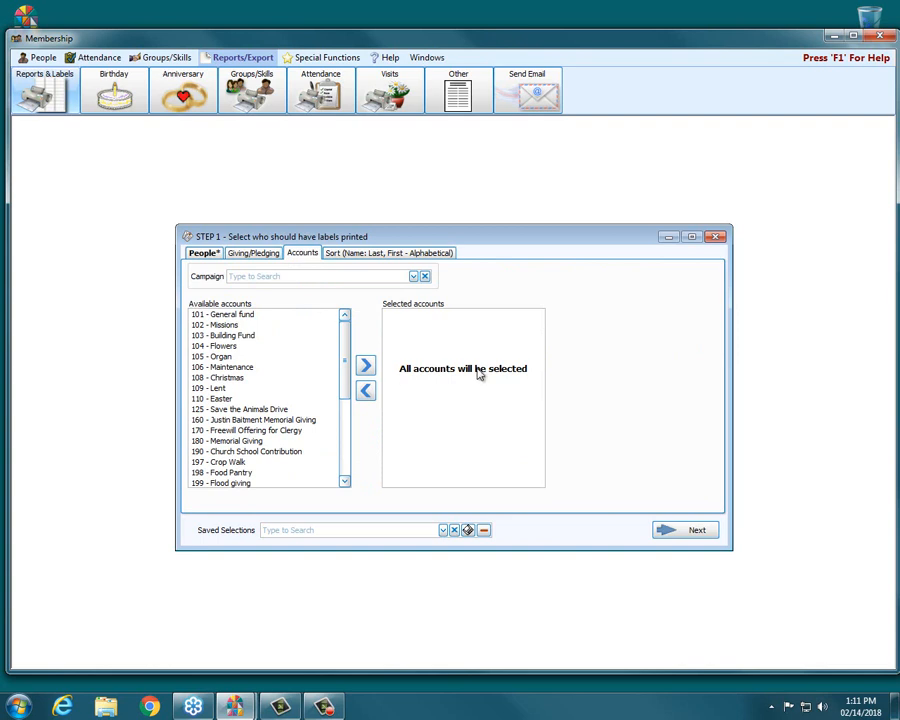
pyautogui.click(344, 254)
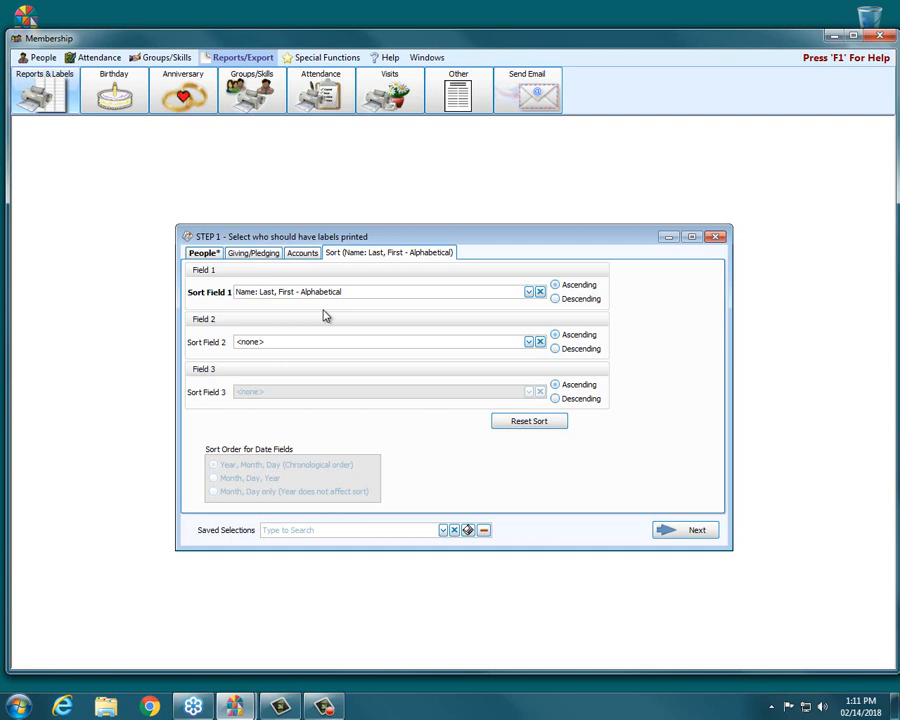
pyautogui.click(206, 253)
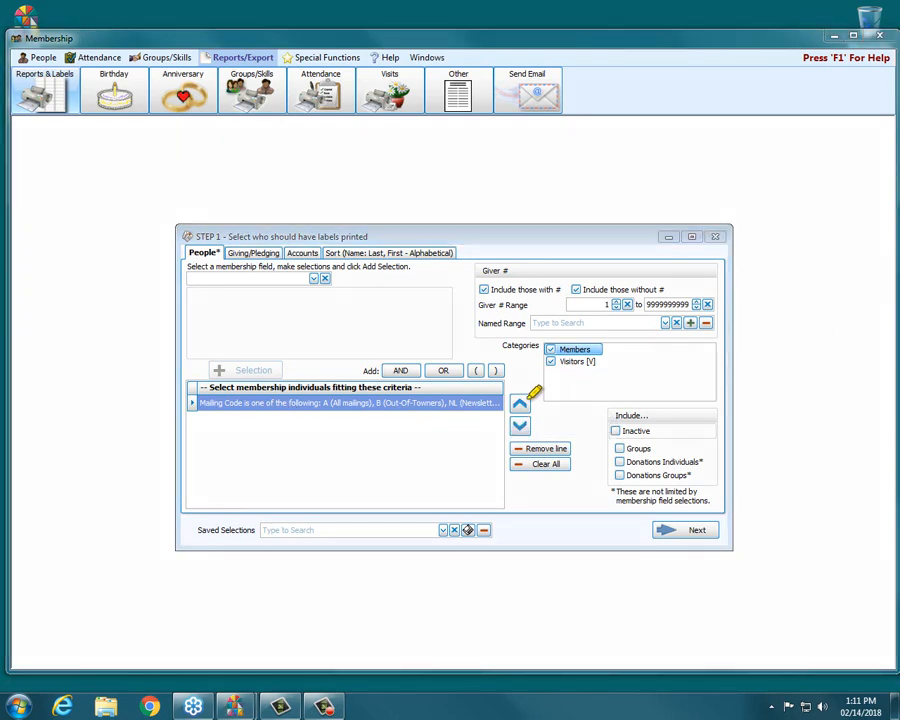
# Step: Save the current selections as Newsletter Labels
pyautogui.moveTo(195, 531); pyautogui.dragTo(497, 529)
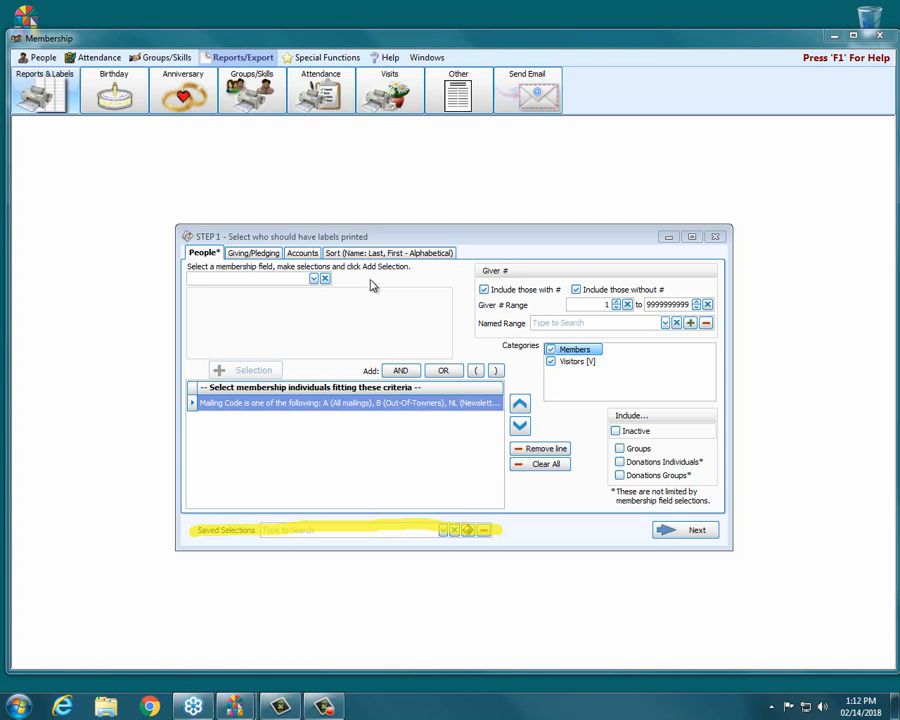
pyautogui.click(470, 533)
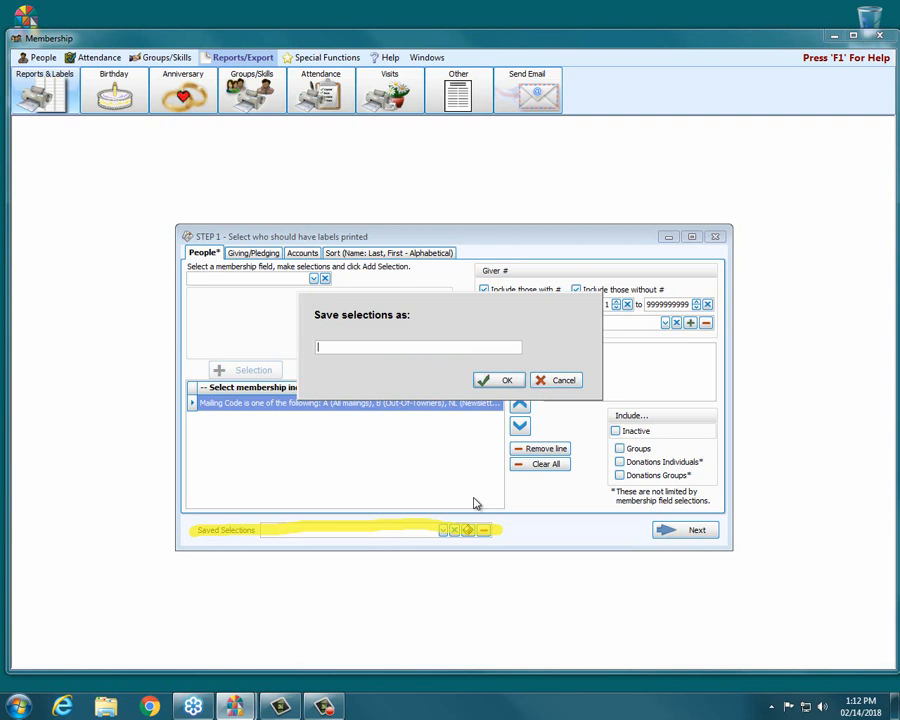
pyautogui.write('Newsletter Labels')
pyautogui.click(507, 381)
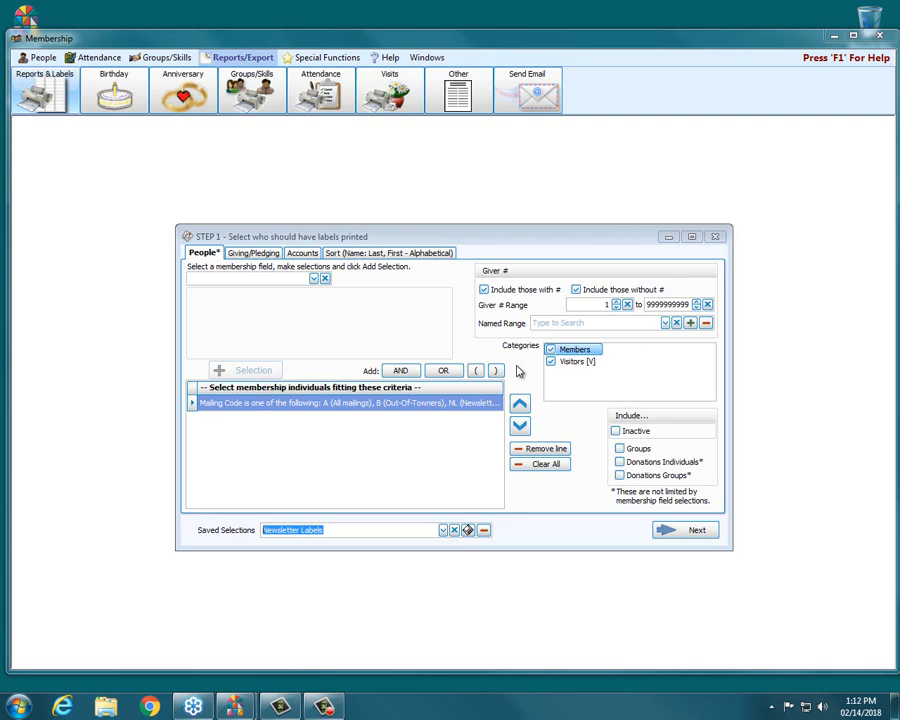
# Step: Close the dialog, reopen Labels and load the Newsletter Labels saved selection
pyautogui.click(716, 237)
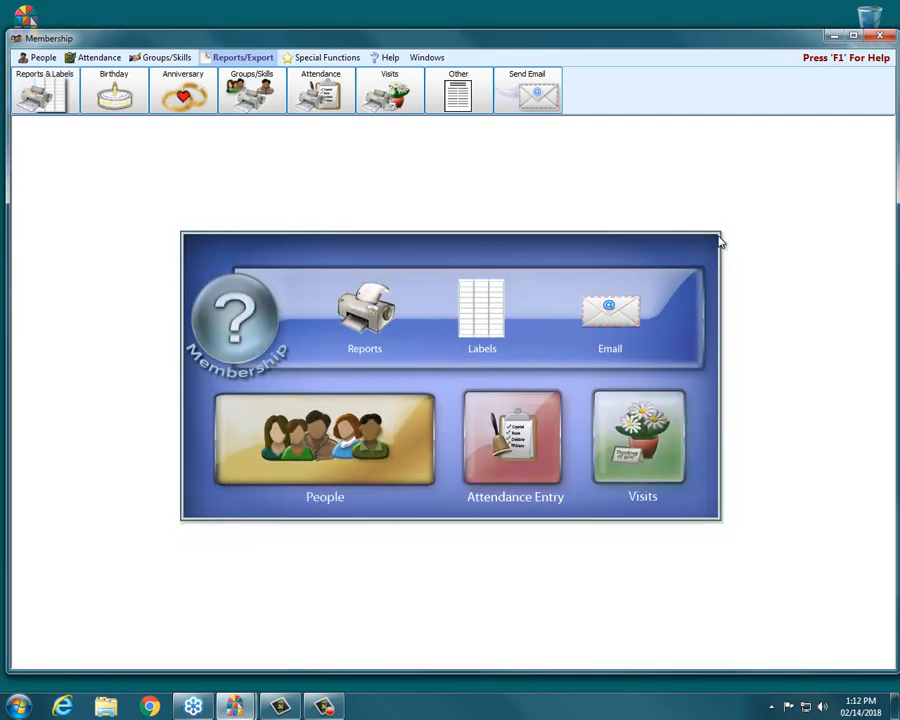
pyautogui.click(493, 312)
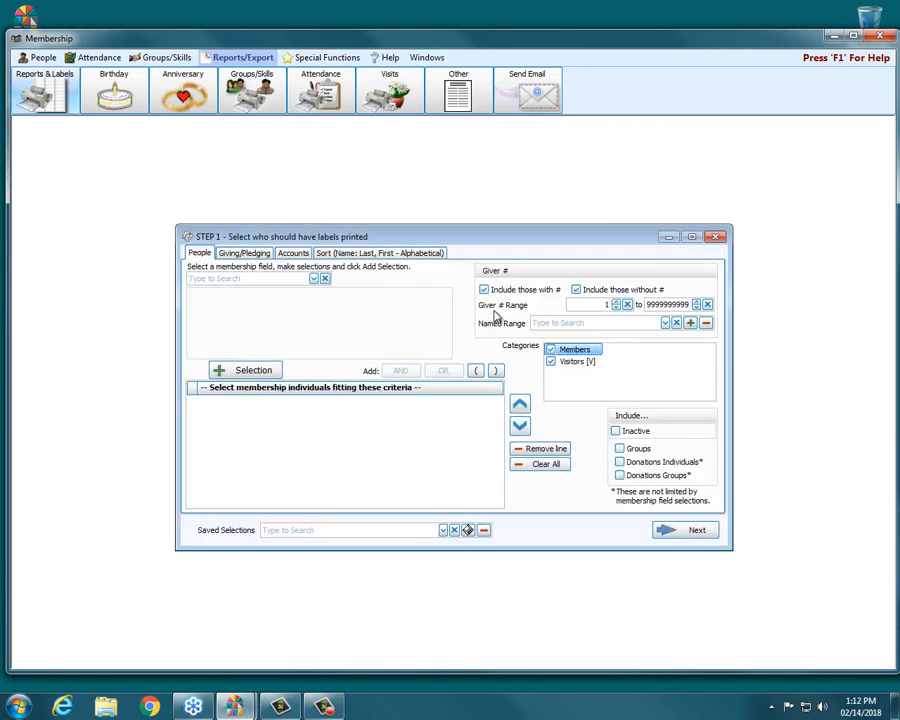
pyautogui.click(443, 531)
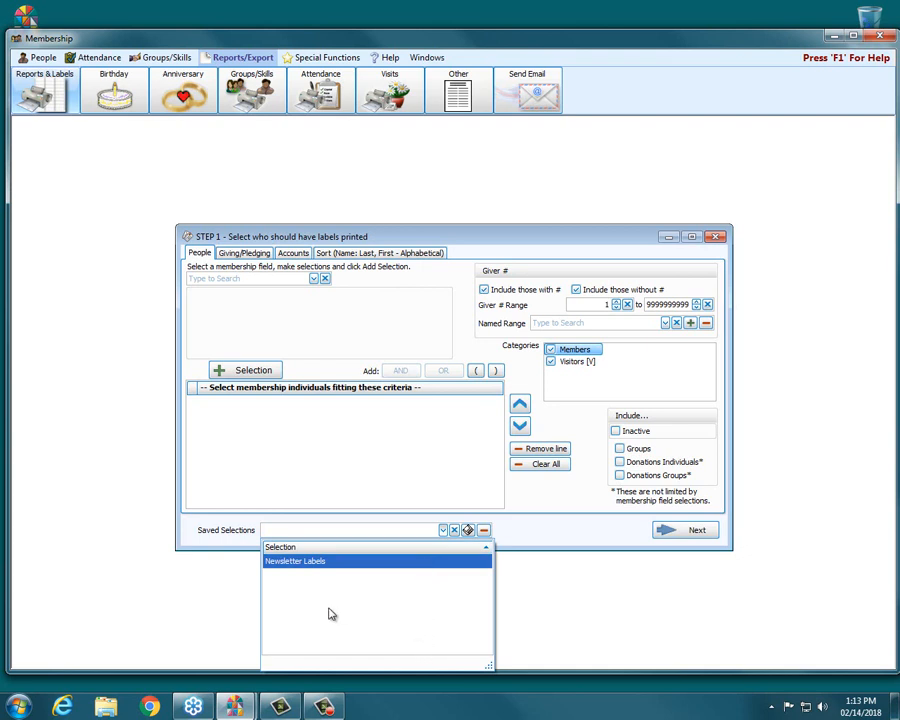
pyautogui.click(293, 566)
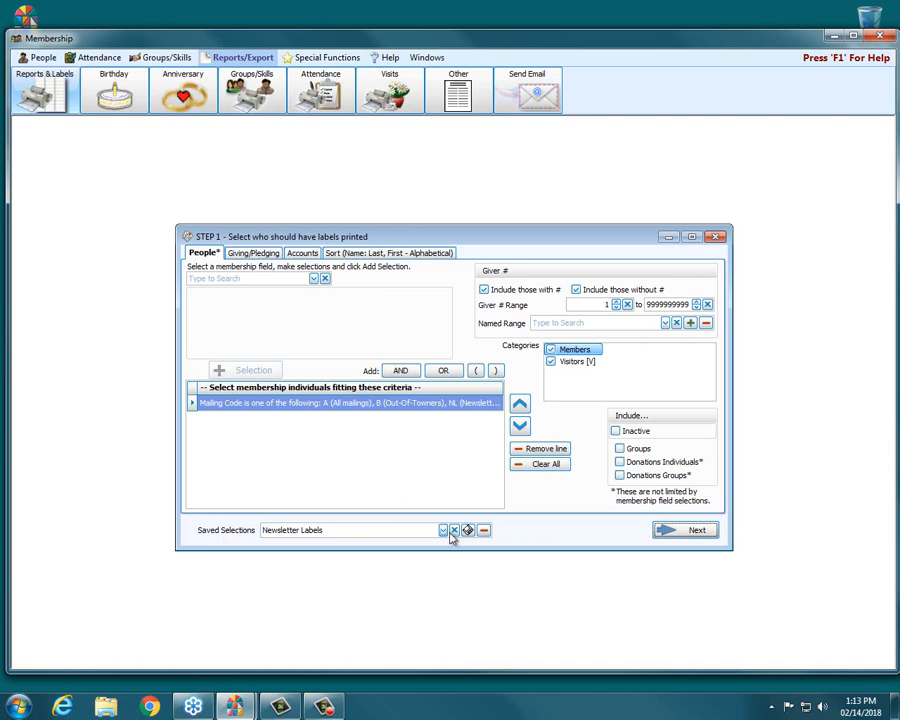
# Step: Continue to the label layout, choose one label per Family, and print the labels
pyautogui.click(697, 531)
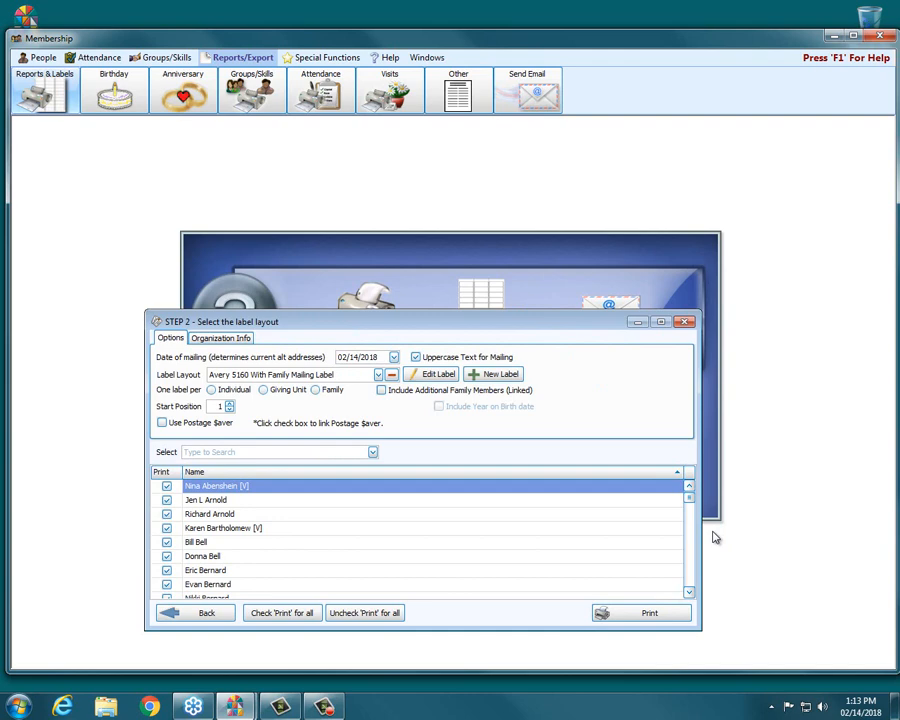
pyautogui.click(315, 391)
pyautogui.click(640, 617)
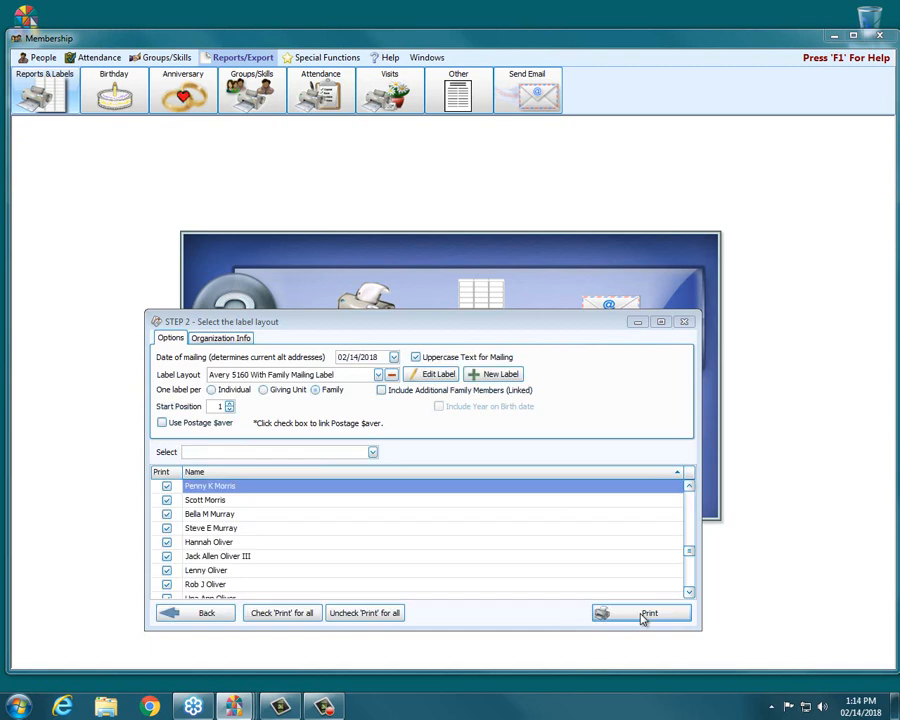
# Step: Close the label print Preview window
pyautogui.moveTo(236, 707)
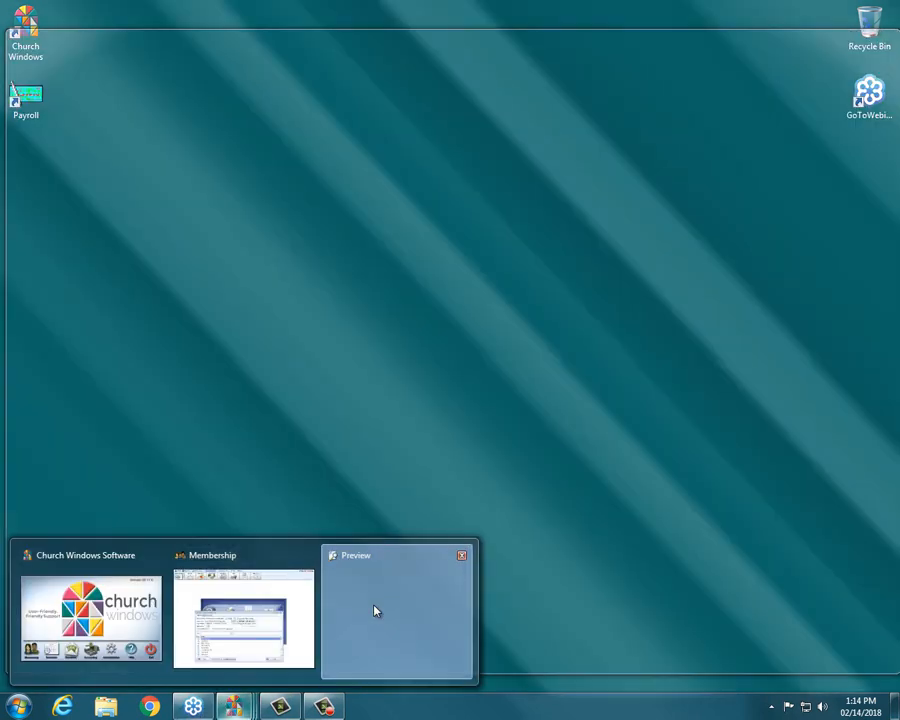
pyautogui.click(376, 609)
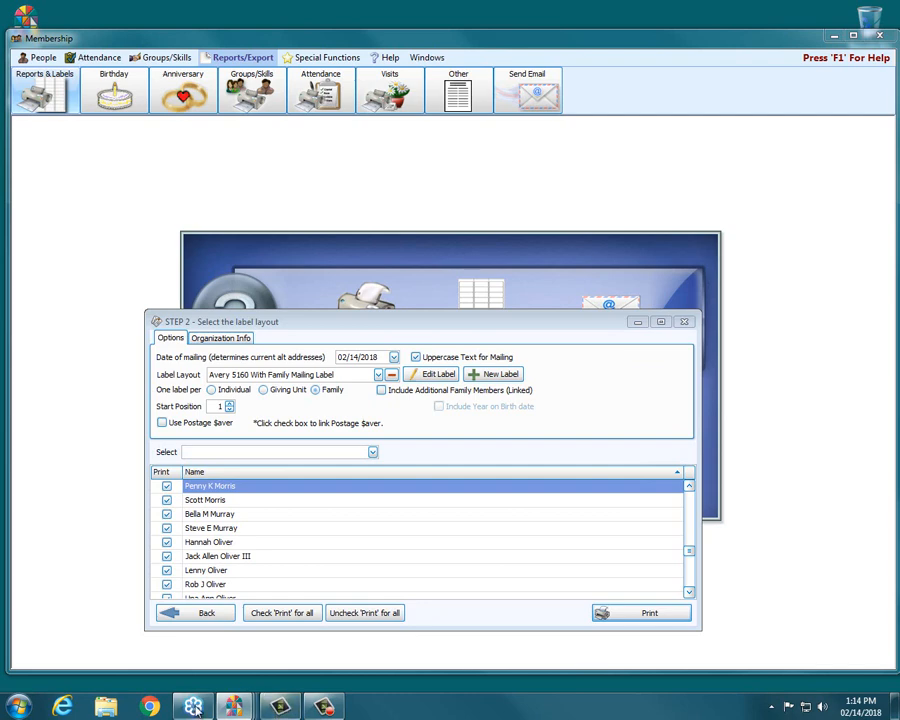
pyautogui.moveTo(238, 708)
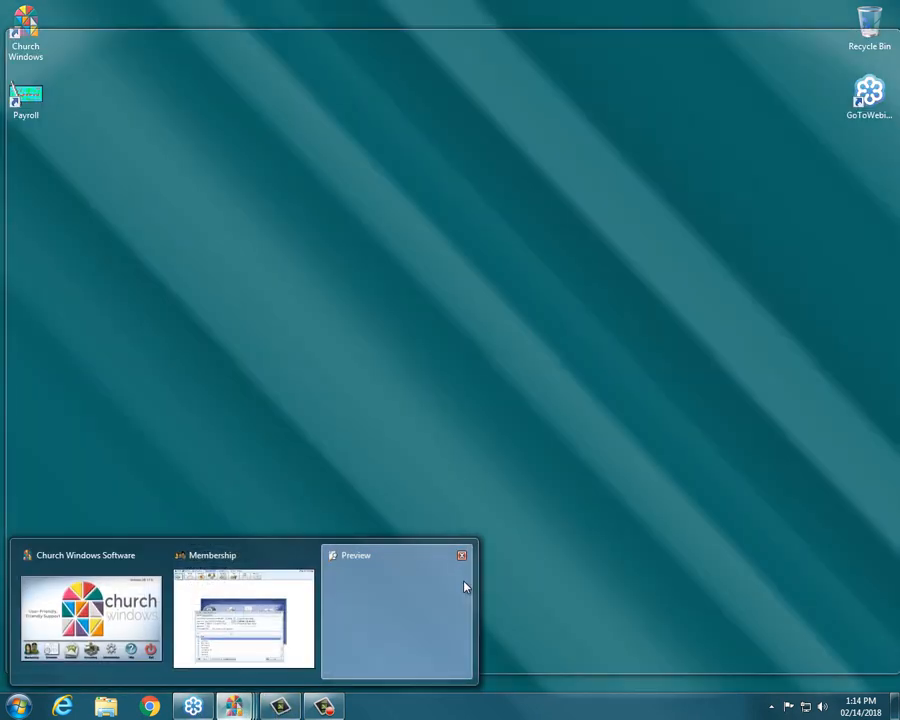
pyautogui.click(455, 586)
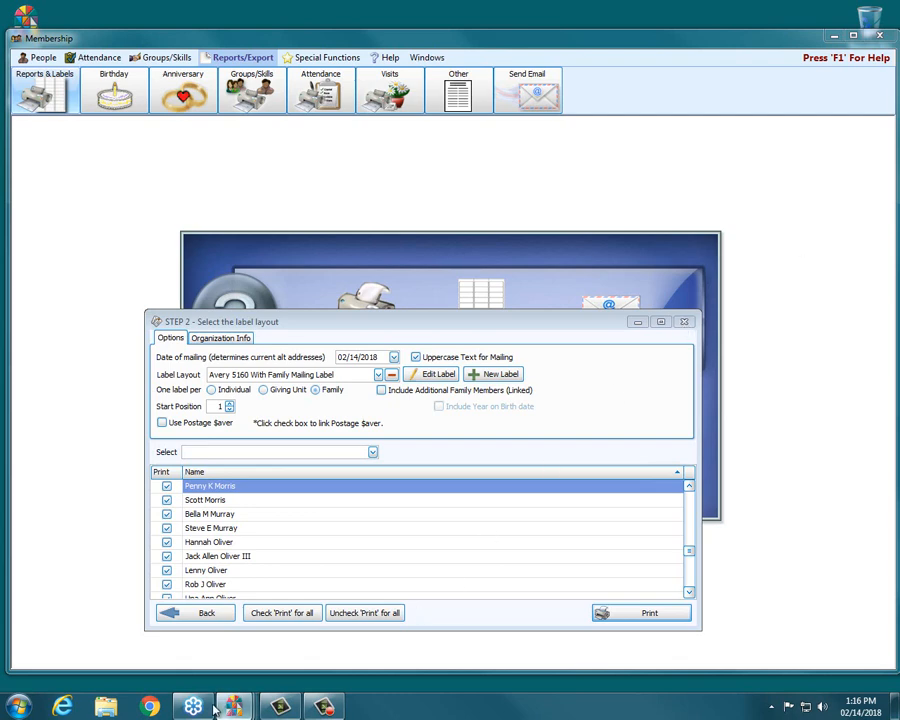
pyautogui.moveTo(233, 706)
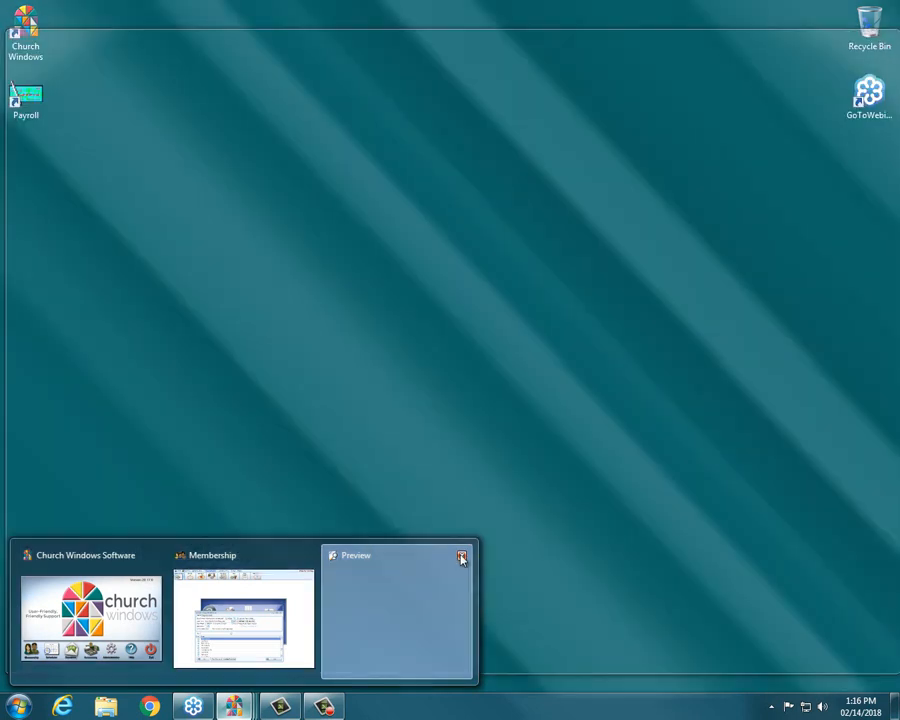
pyautogui.click(460, 554)
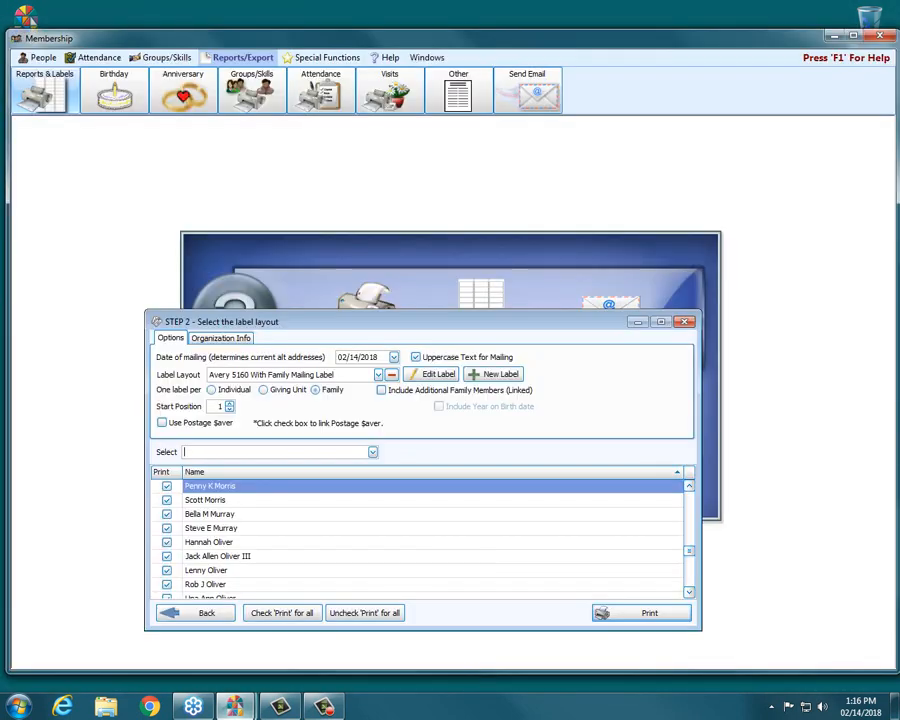
# Step: Close the label layout dialog and start Labels again
pyautogui.click(685, 322)
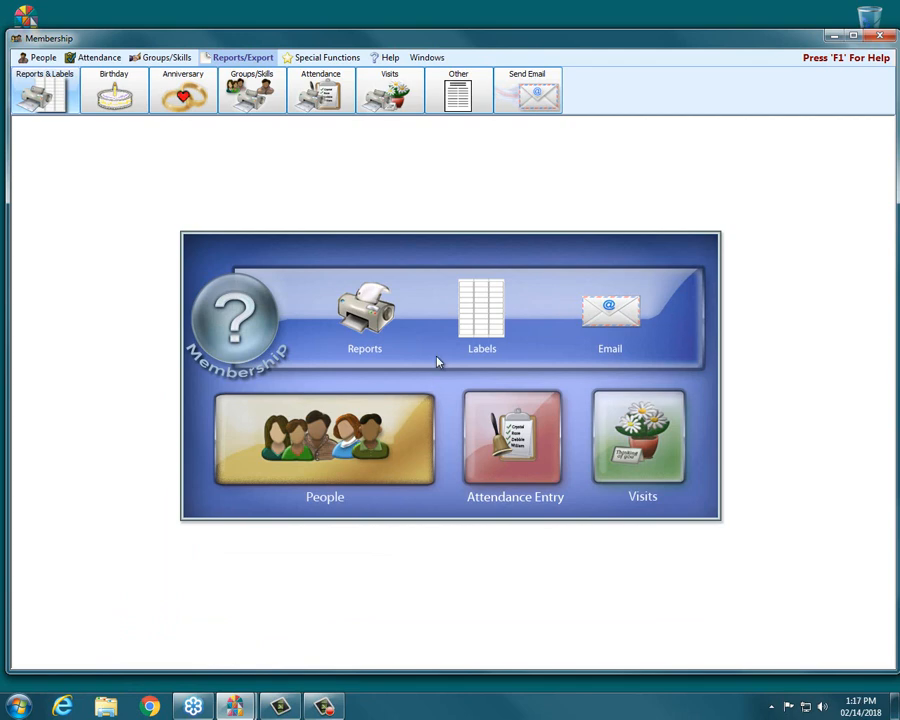
pyautogui.click(490, 301)
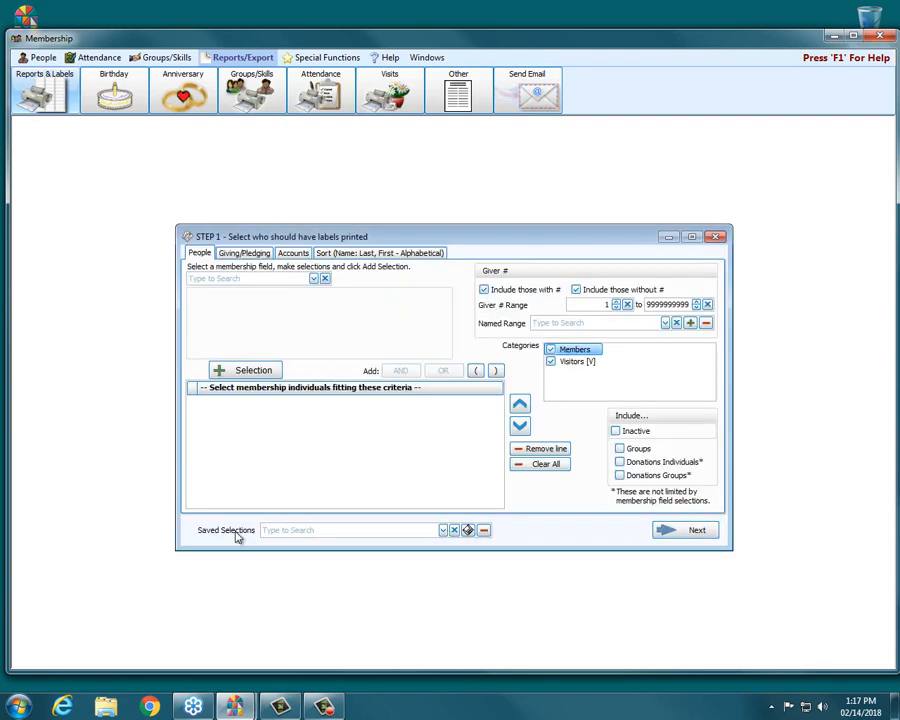
# Step: Load the Newsletter Labels saved selection, then clear it
pyautogui.click(443, 531)
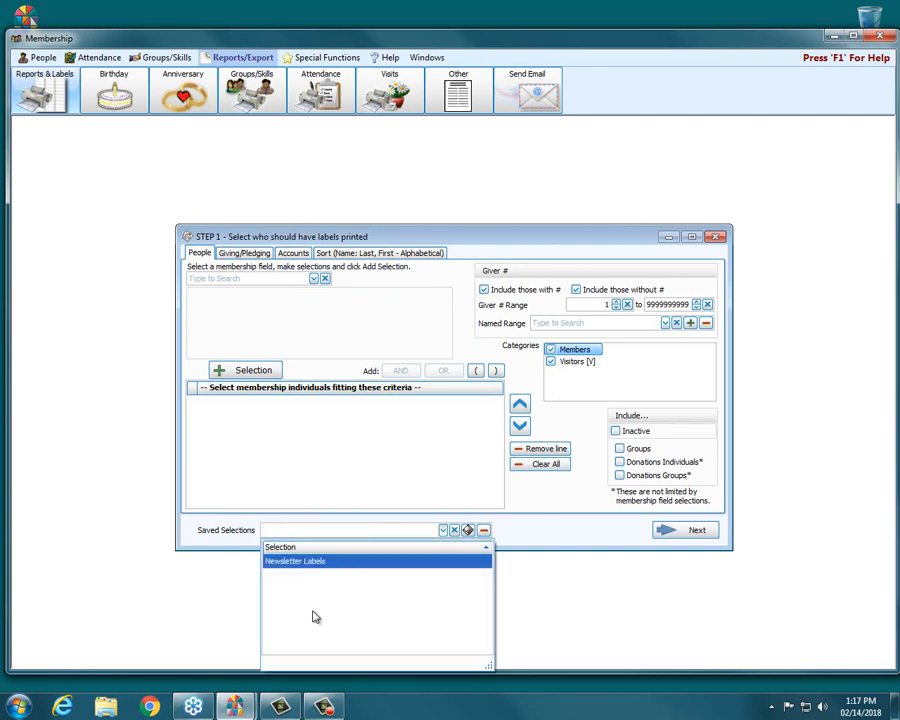
pyautogui.click(334, 562)
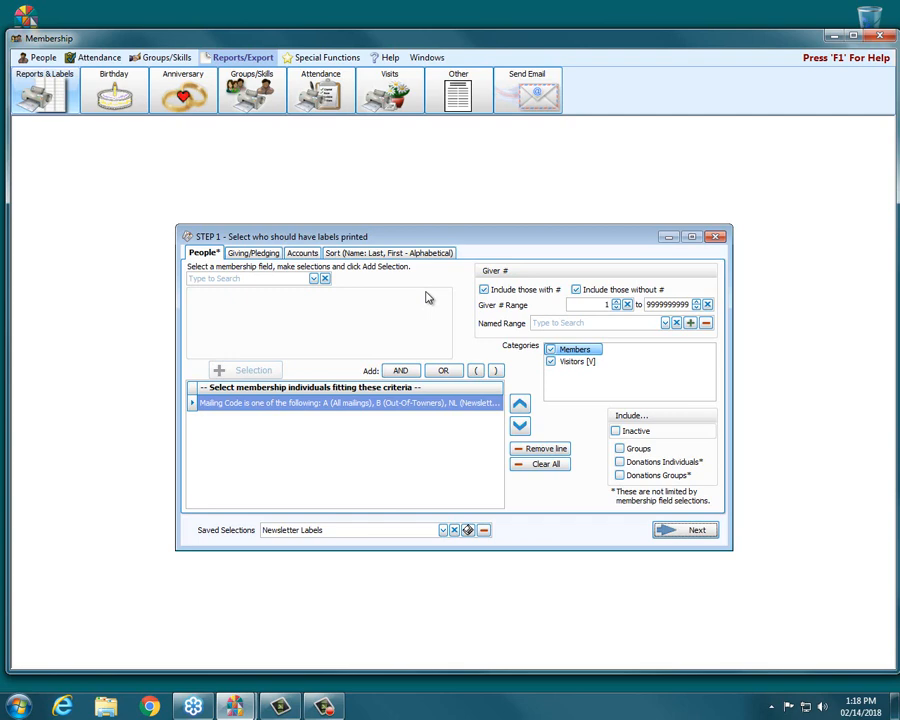
pyautogui.click(455, 529)
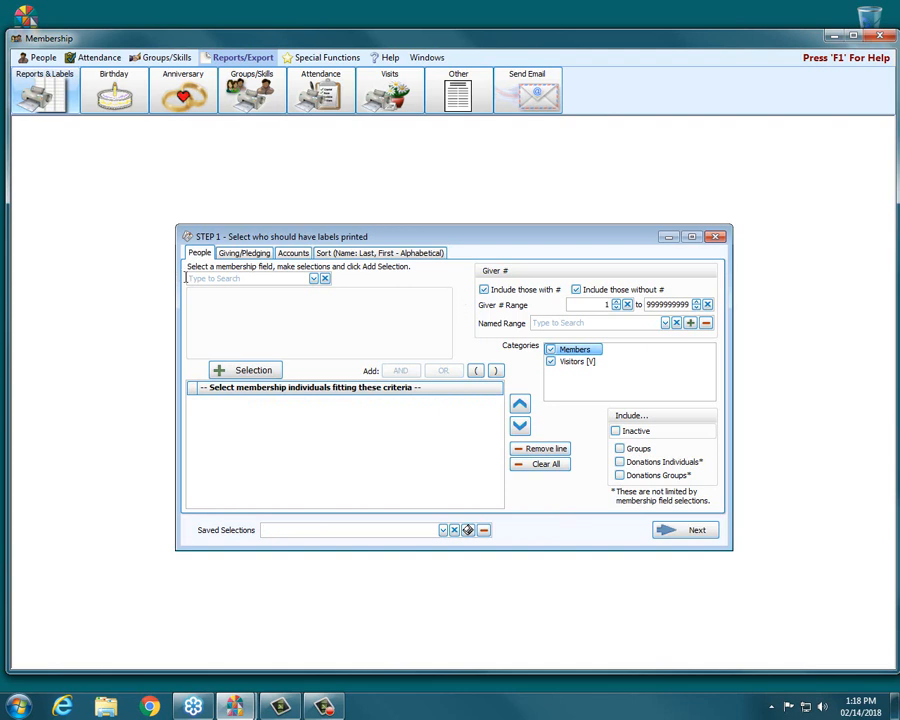
# Step: Add a Gender selection for M - Male and uncheck the Visitors category
pyautogui.click(313, 278)
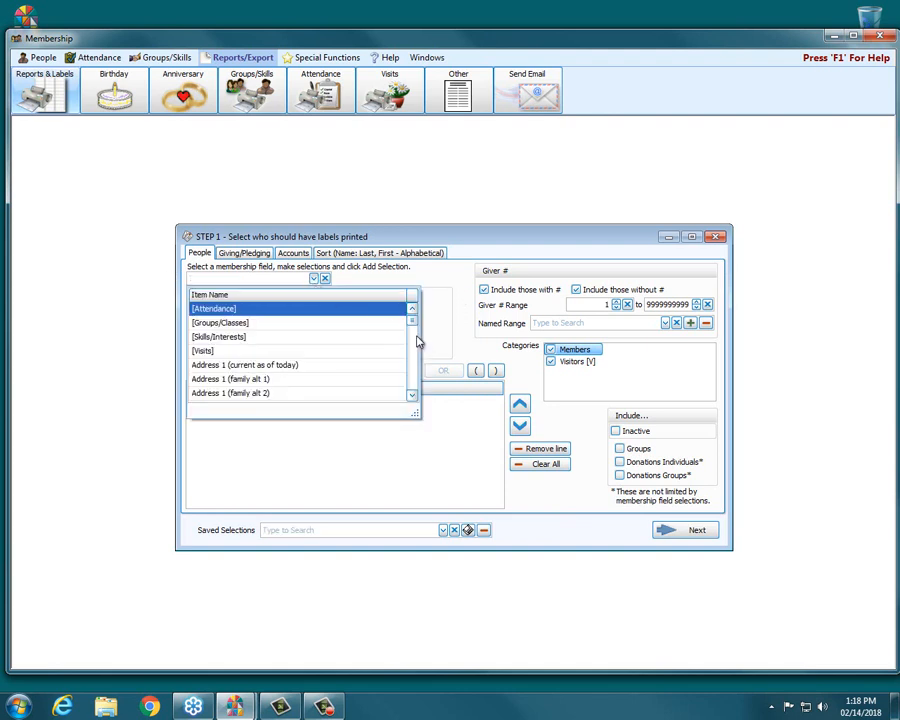
pyautogui.moveTo(411, 321); pyautogui.dragTo(412, 357)
pyautogui.click(206, 379)
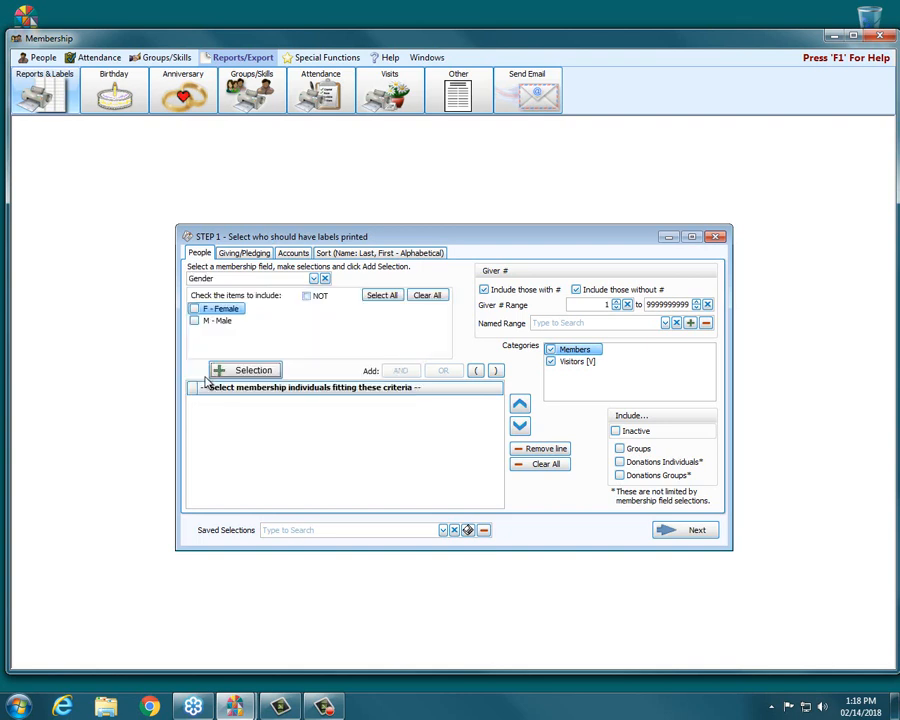
pyautogui.click(195, 322)
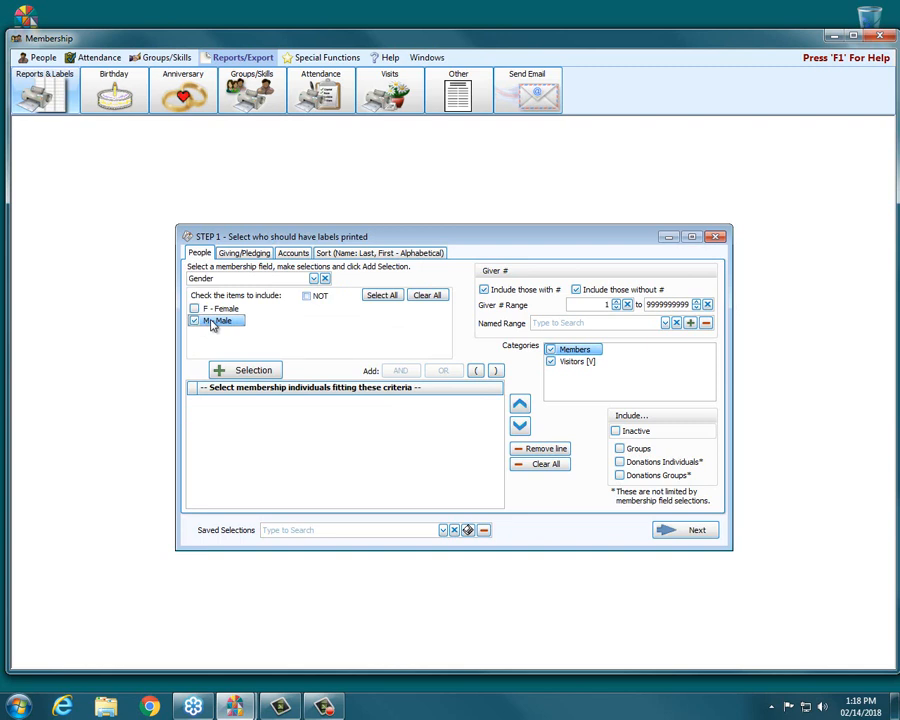
pyautogui.click(245, 370)
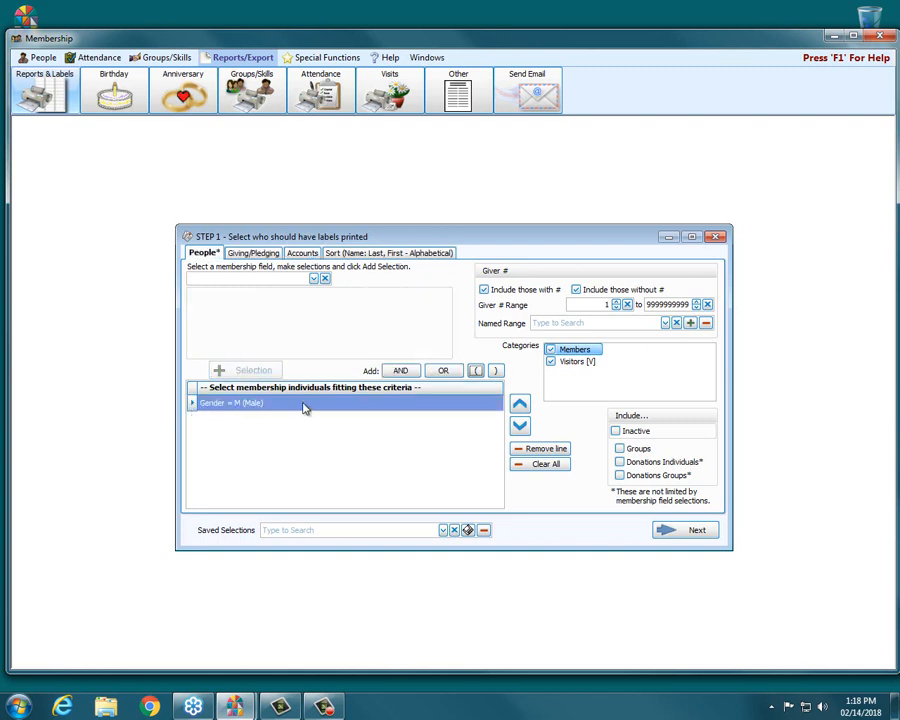
pyautogui.click(576, 364)
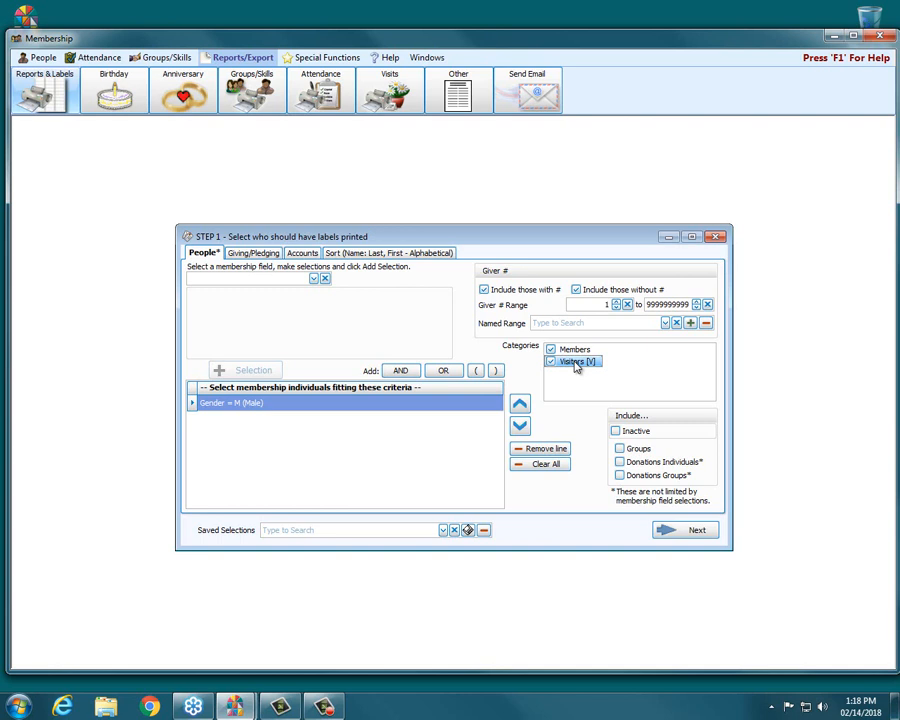
pyautogui.click(576, 366)
# Step: Set Sort Field 1 to Age on the Sort tab
pyautogui.click(390, 253)
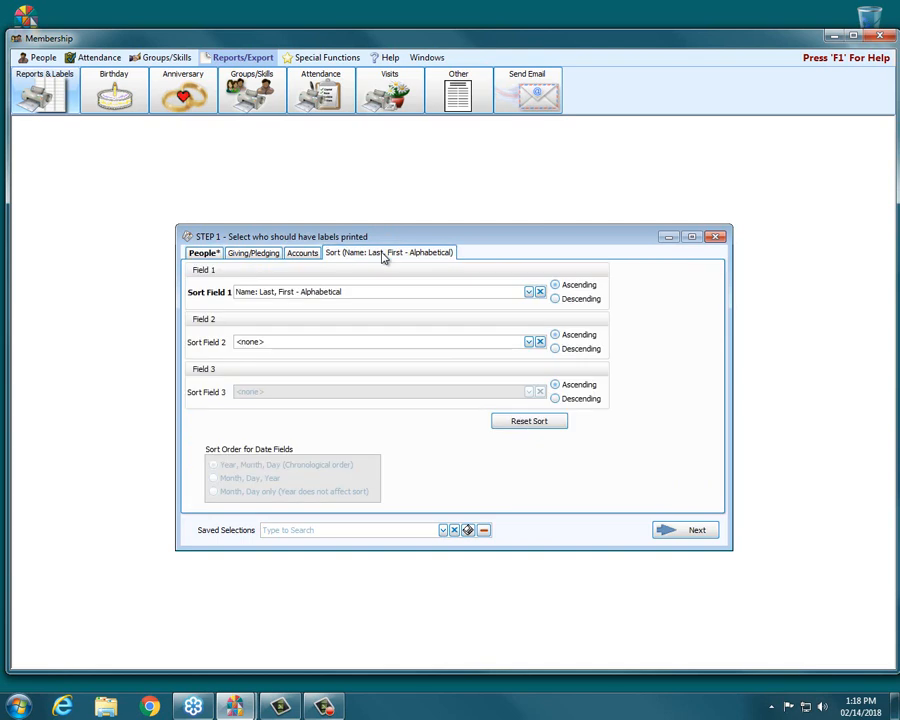
pyautogui.click(529, 292)
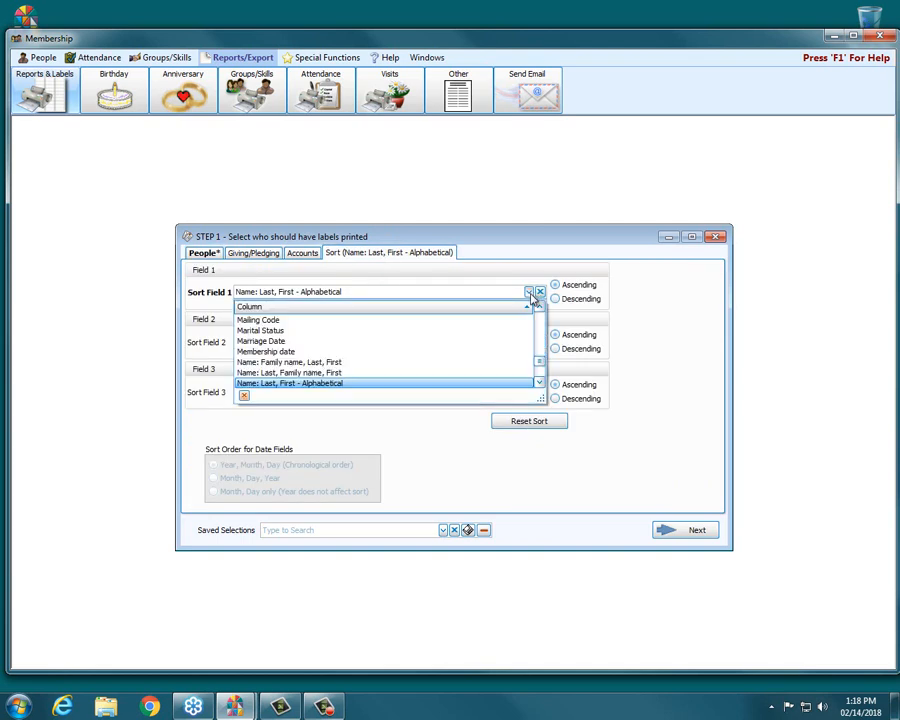
pyautogui.moveTo(539, 359); pyautogui.dragTo(543, 316)
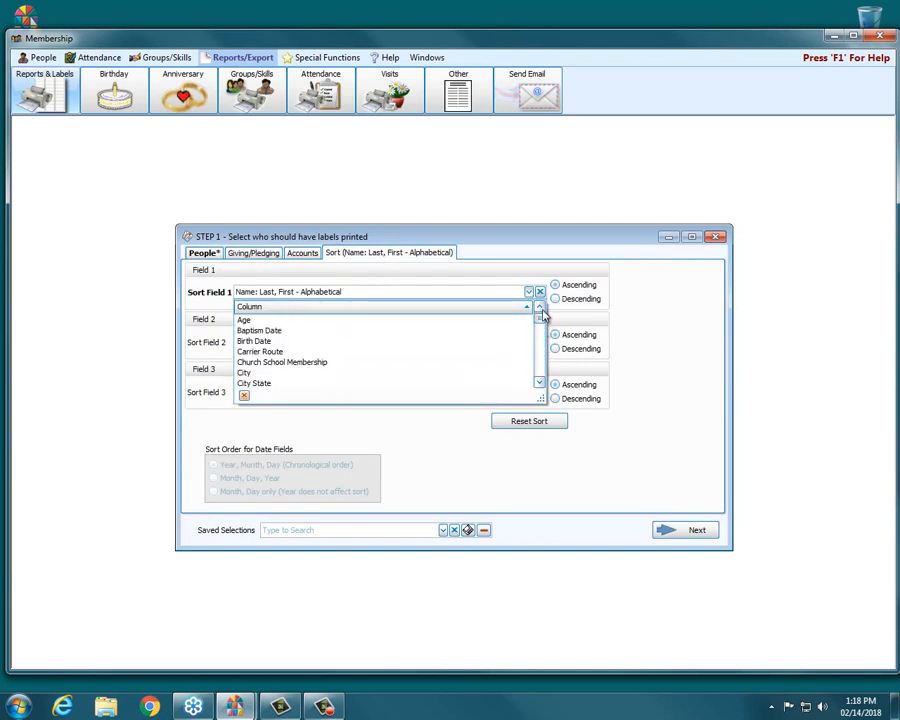
pyautogui.click(256, 320)
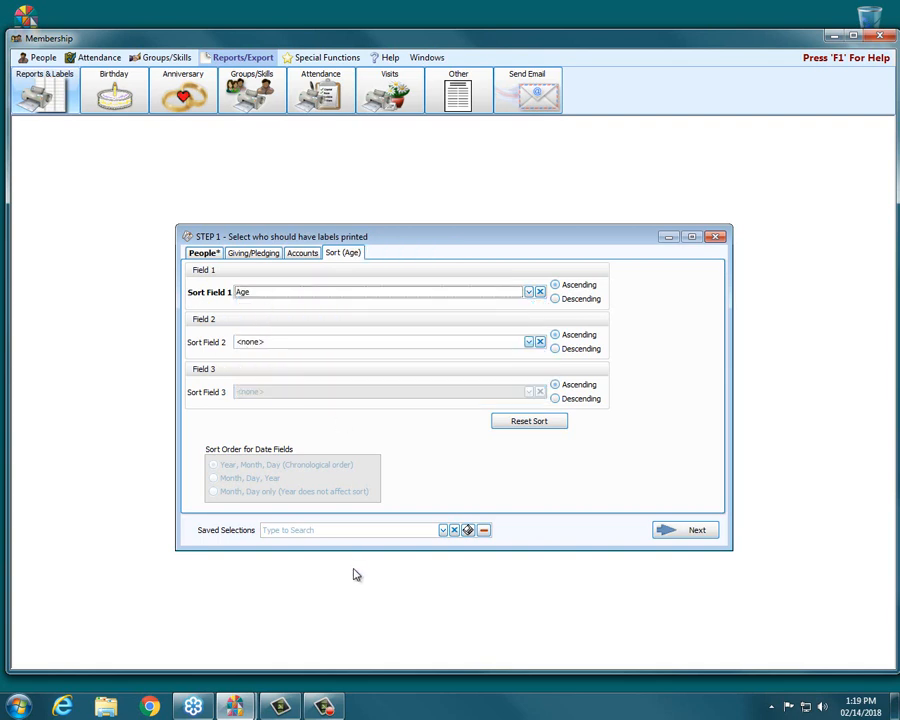
# Step: Save the current selections as Member Males
pyautogui.click(470, 533)
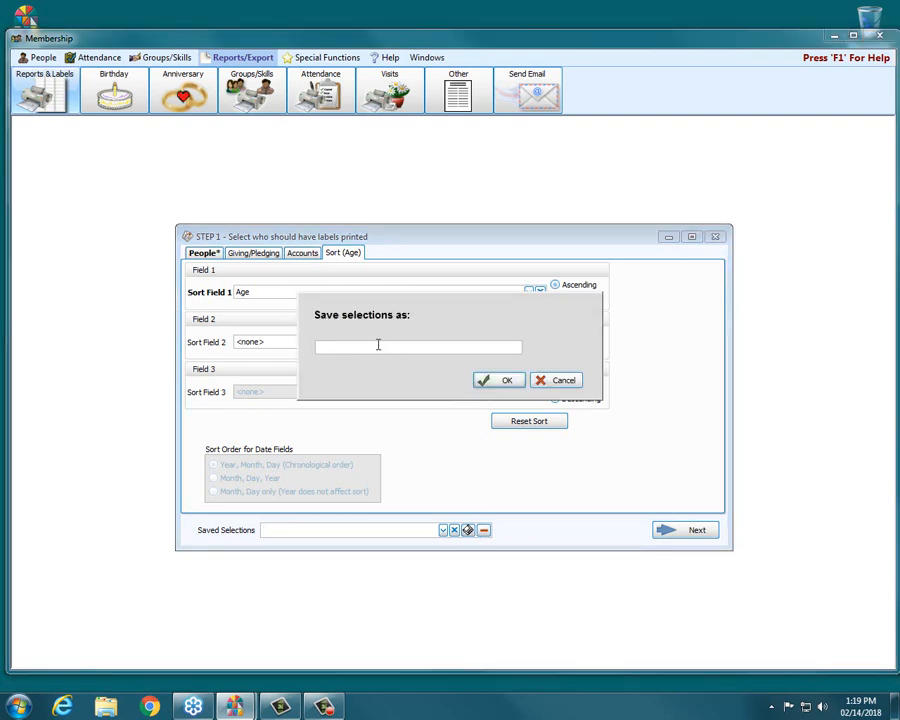
pyautogui.write('Member Males')
pyautogui.click(498, 384)
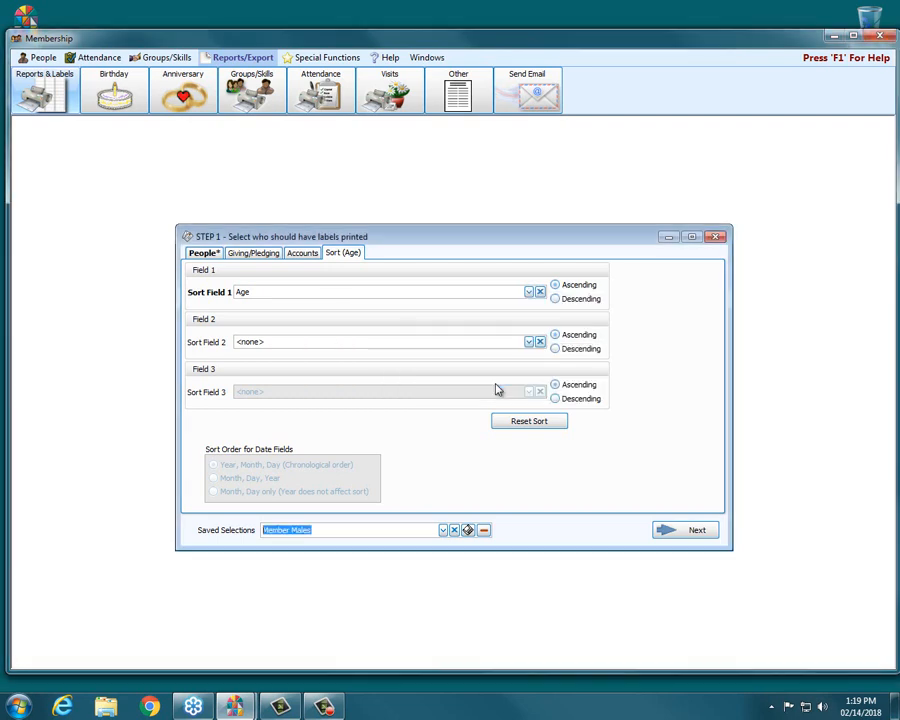
# Step: Check the saved selections list, then close the label selection dialog
pyautogui.click(442, 531)
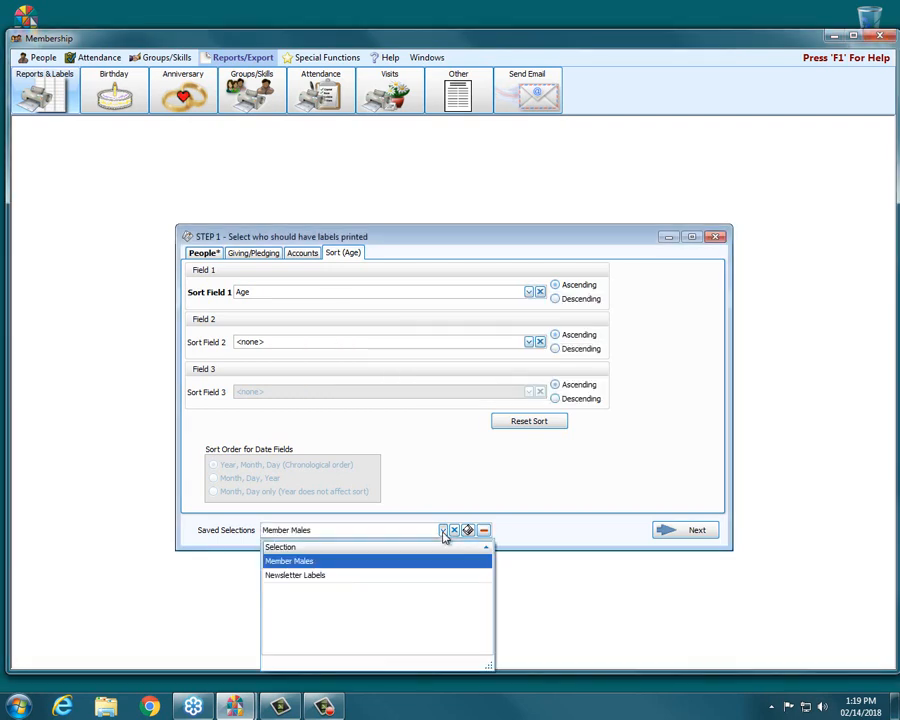
pyautogui.click(443, 531)
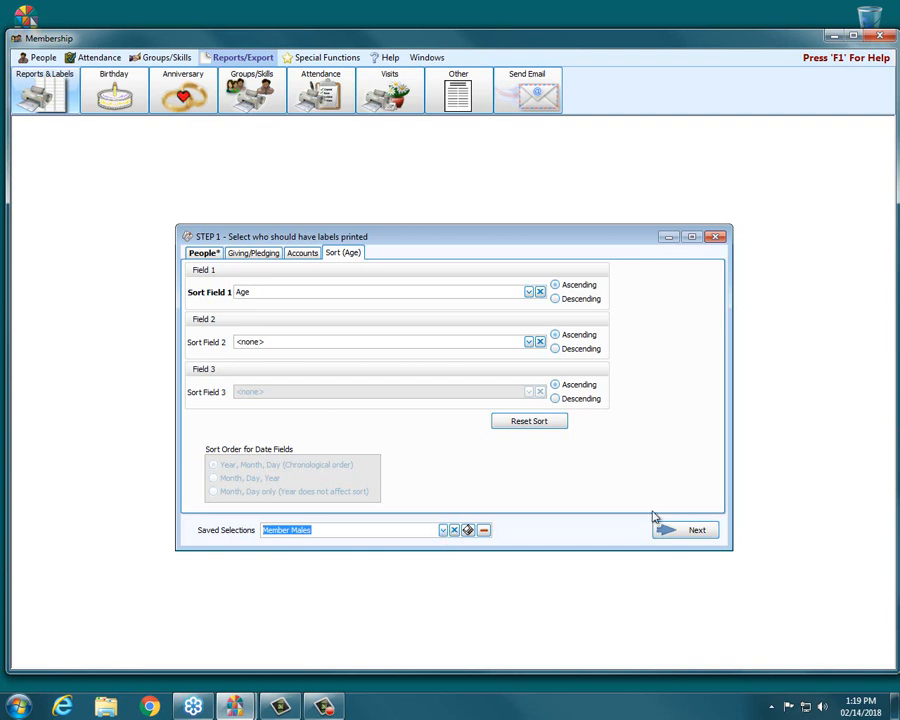
pyautogui.click(714, 238)
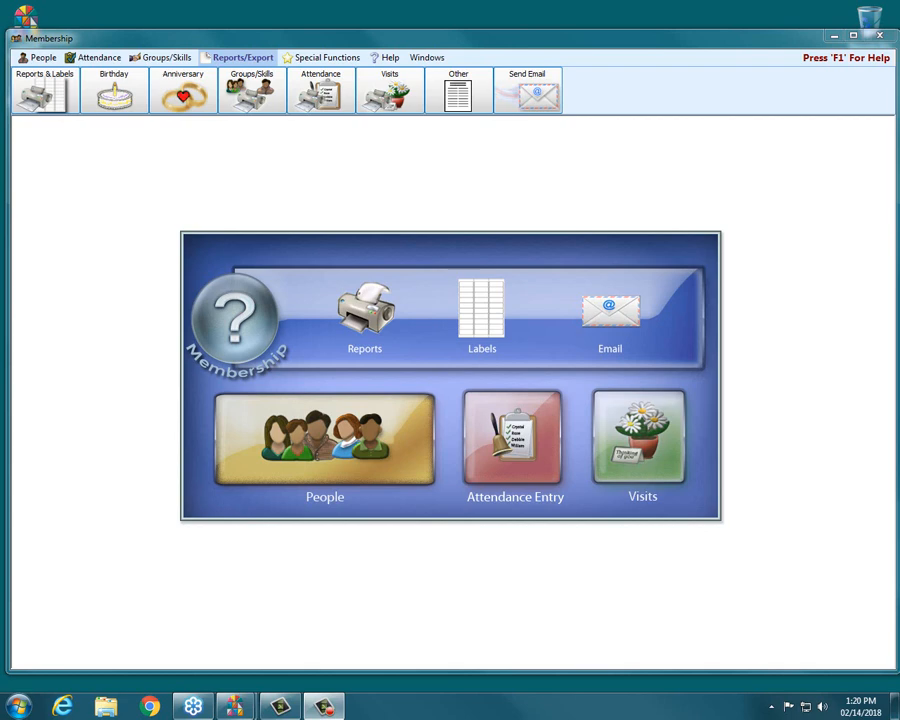
# Step: Start Labels again and choose the Mailing Code membership field
pyautogui.click(496, 321)
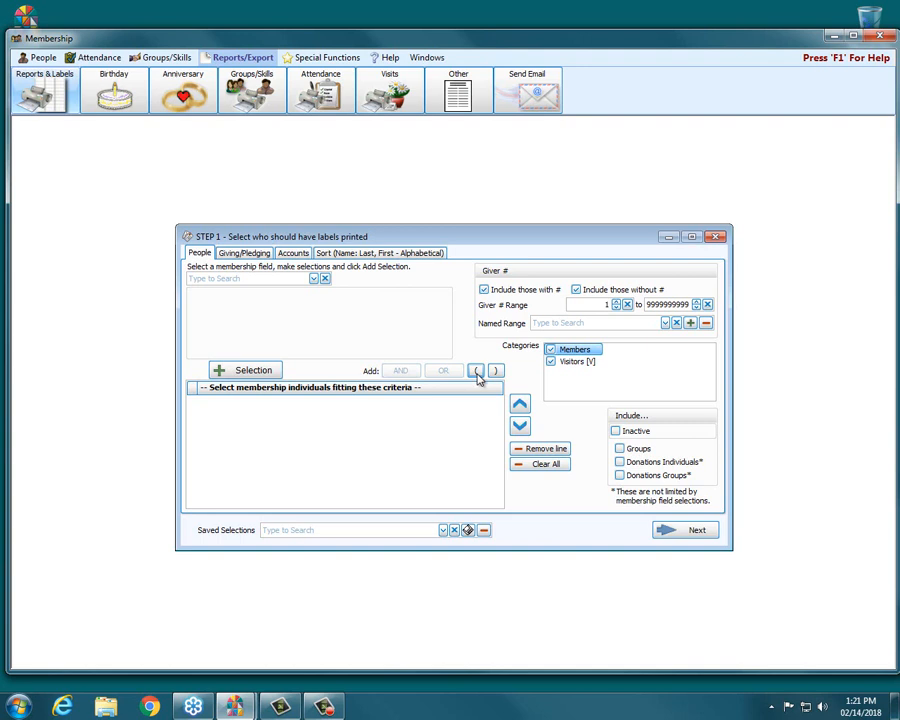
pyautogui.click(313, 278)
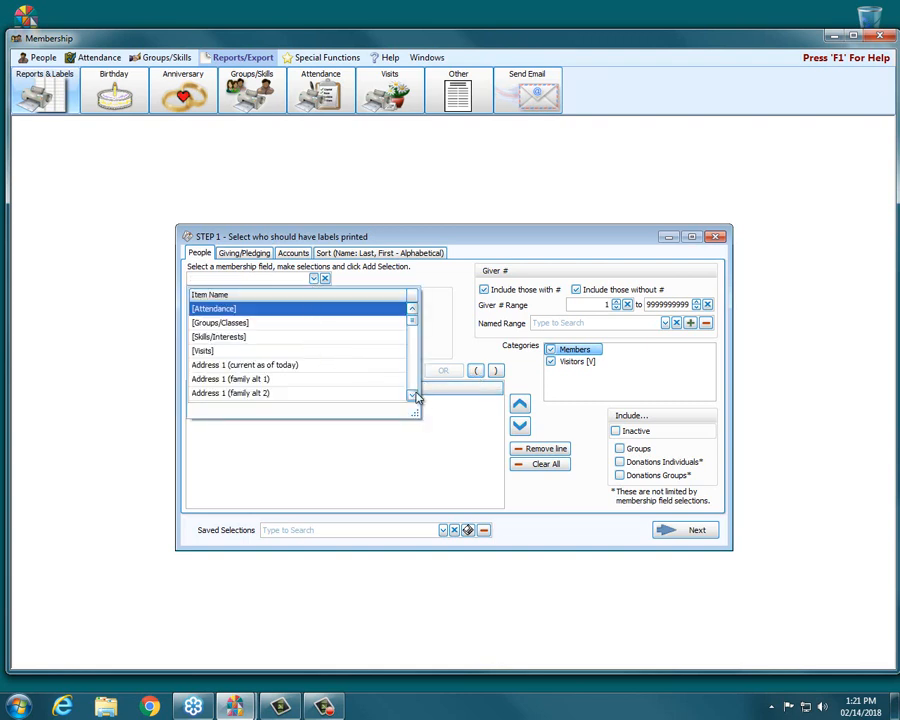
pyautogui.scroll(-3, 413, 395)
pyautogui.scroll(-10, 413, 395)
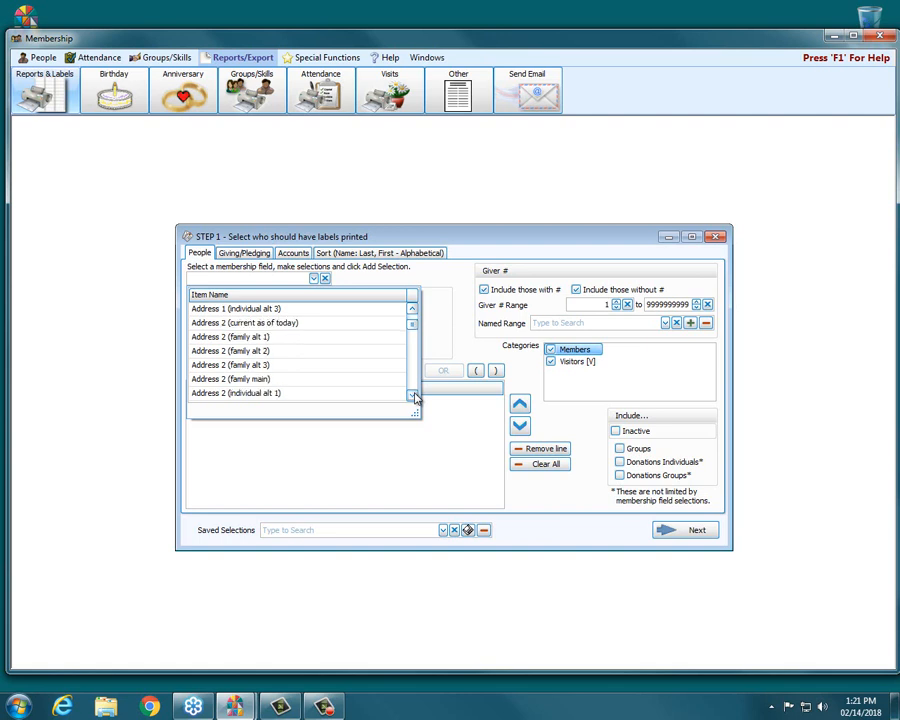
pyautogui.scroll(-7, 416, 398)
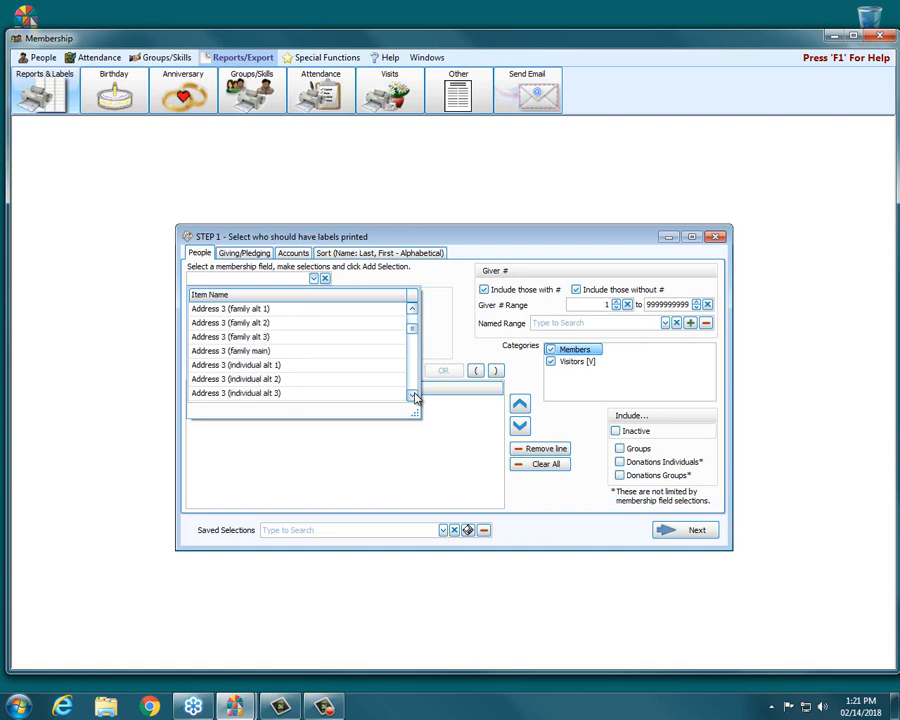
pyautogui.scroll(-12, 416, 398)
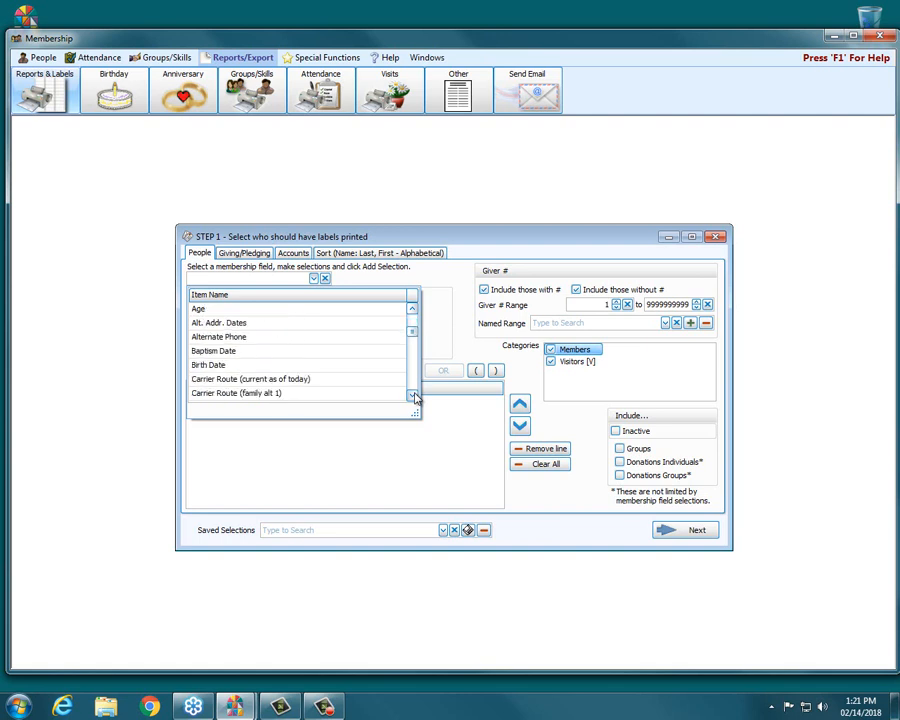
pyautogui.scroll(-20, 416, 398)
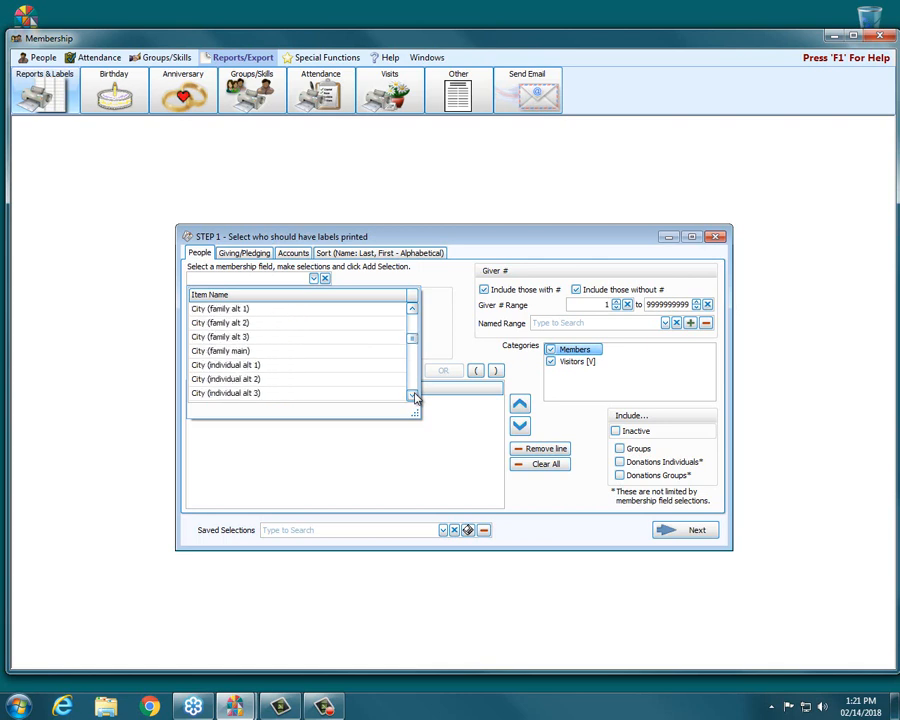
pyautogui.scroll(-20, 416, 398)
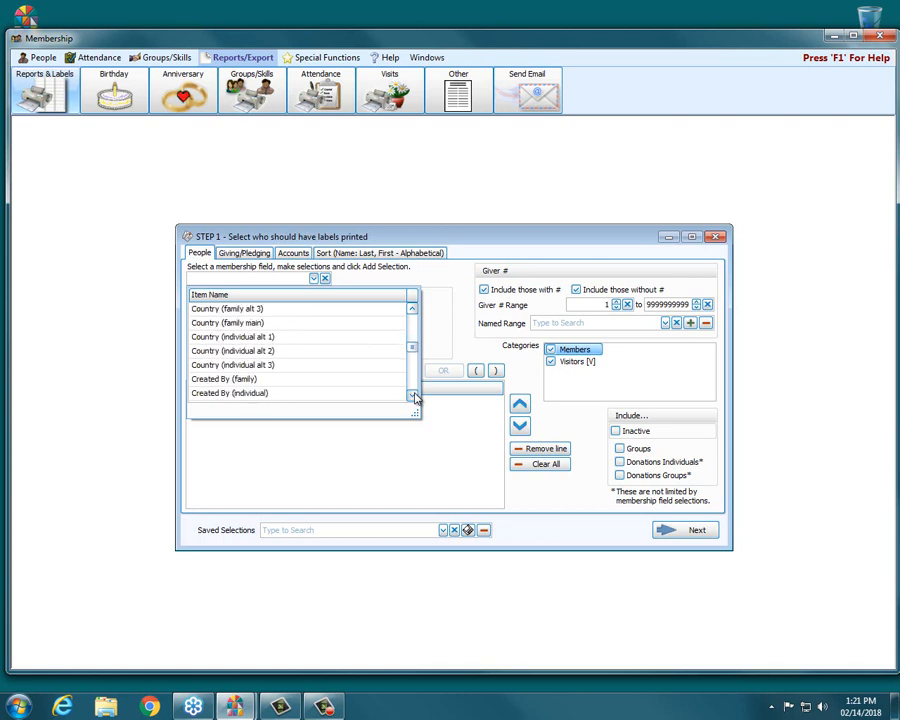
pyautogui.scroll(-15, 416, 398)
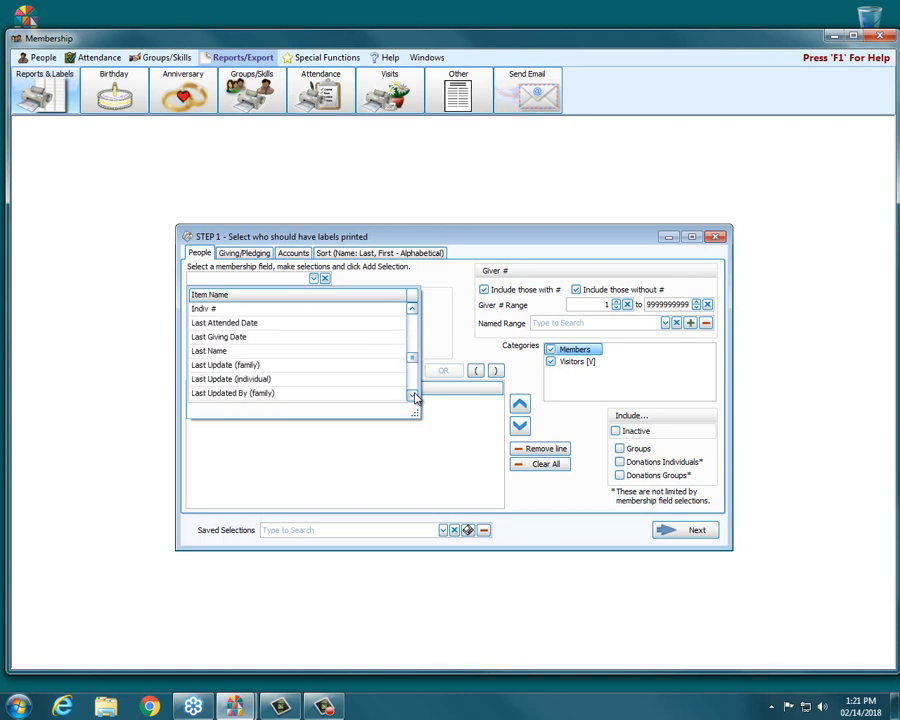
pyautogui.click(320, 311)
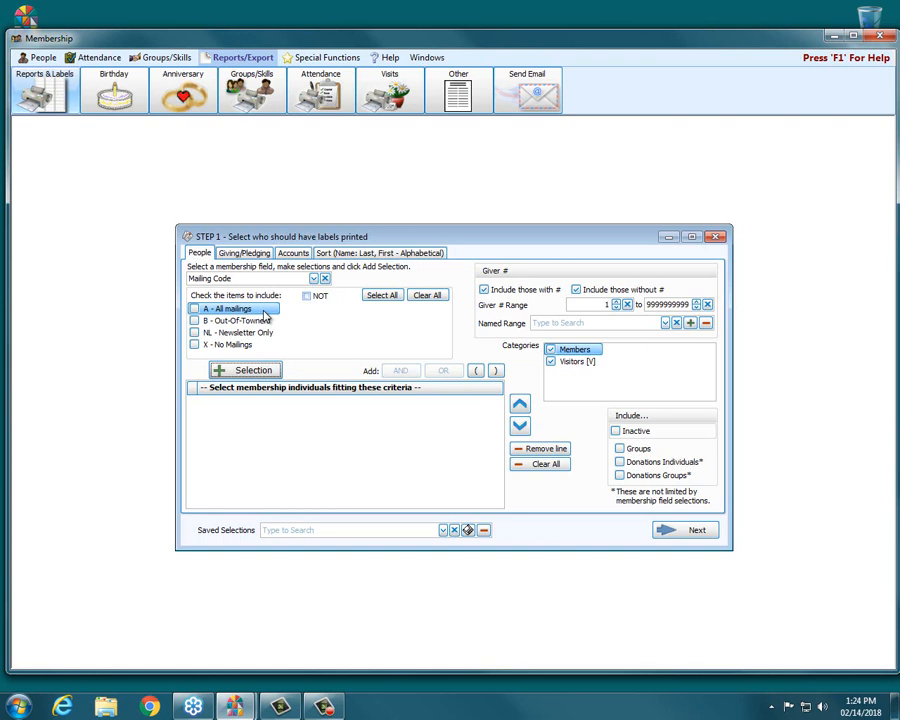
# Step: Check A - All mailings and NL - Newsletter Only, then close the selection dialog
pyautogui.click(195, 309)
pyautogui.click(195, 333)
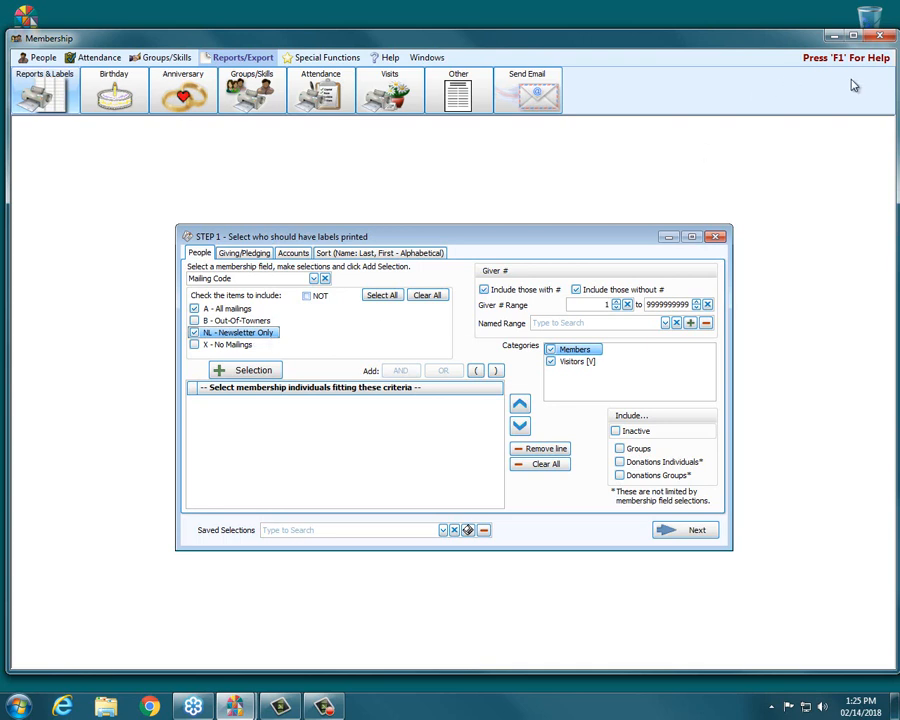
pyautogui.click(713, 238)
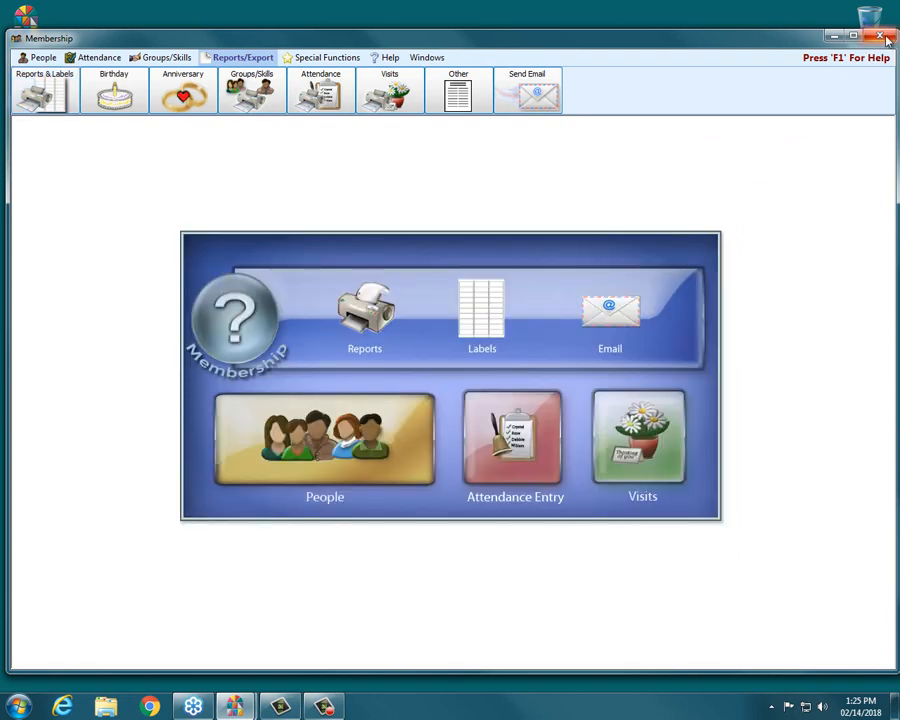